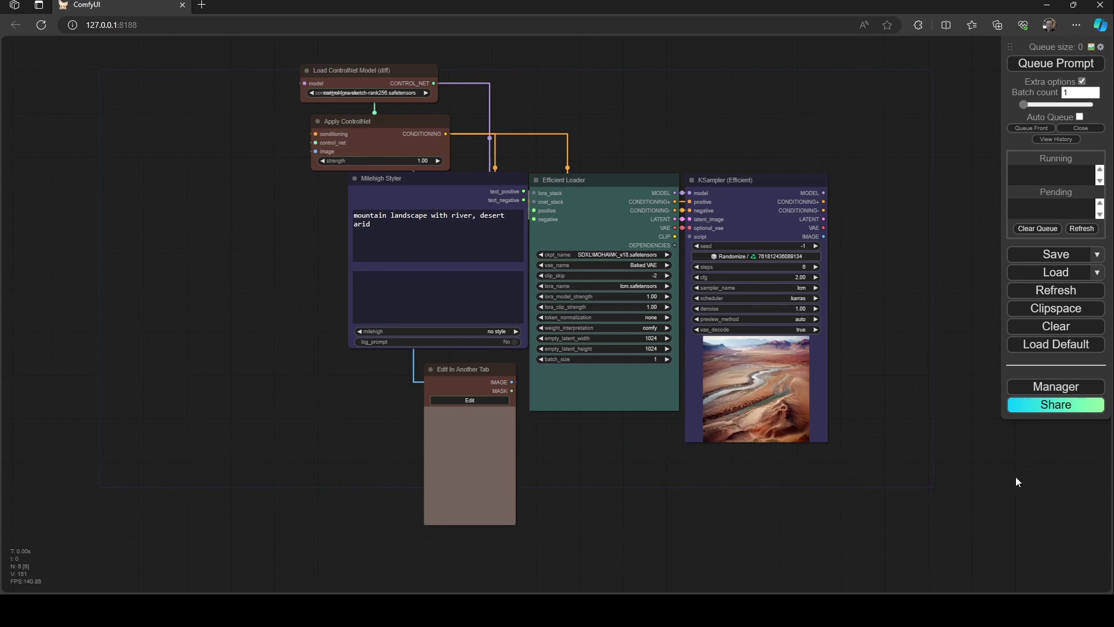
Search the Manager's custom node list for 'canvas' to confirm Canvas Tab is installed.
left_click(1051, 384)
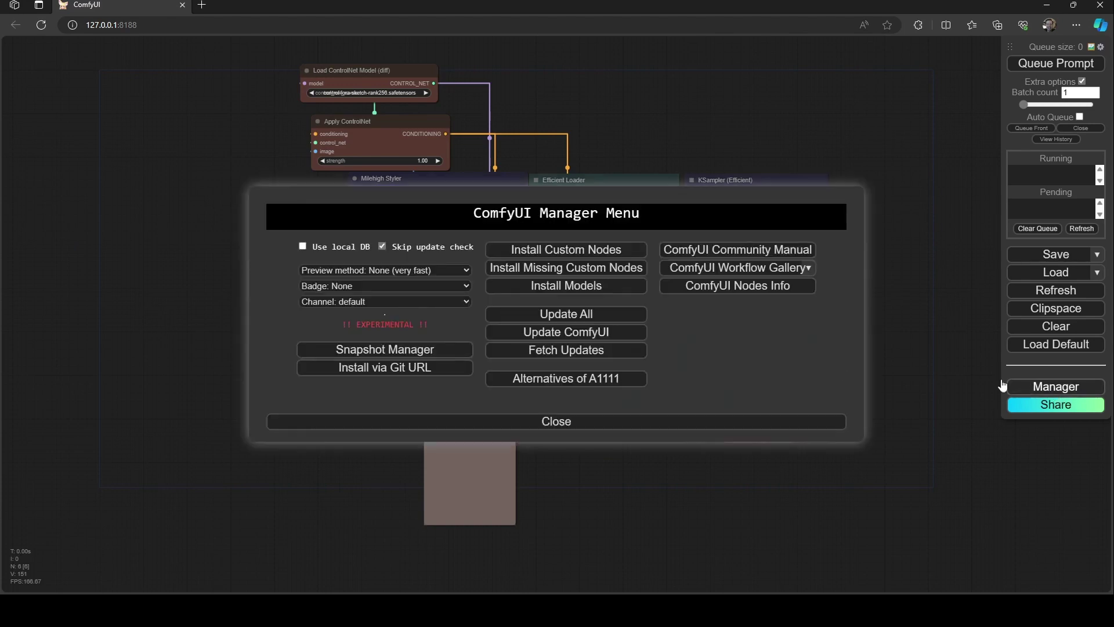
left_click(579, 249)
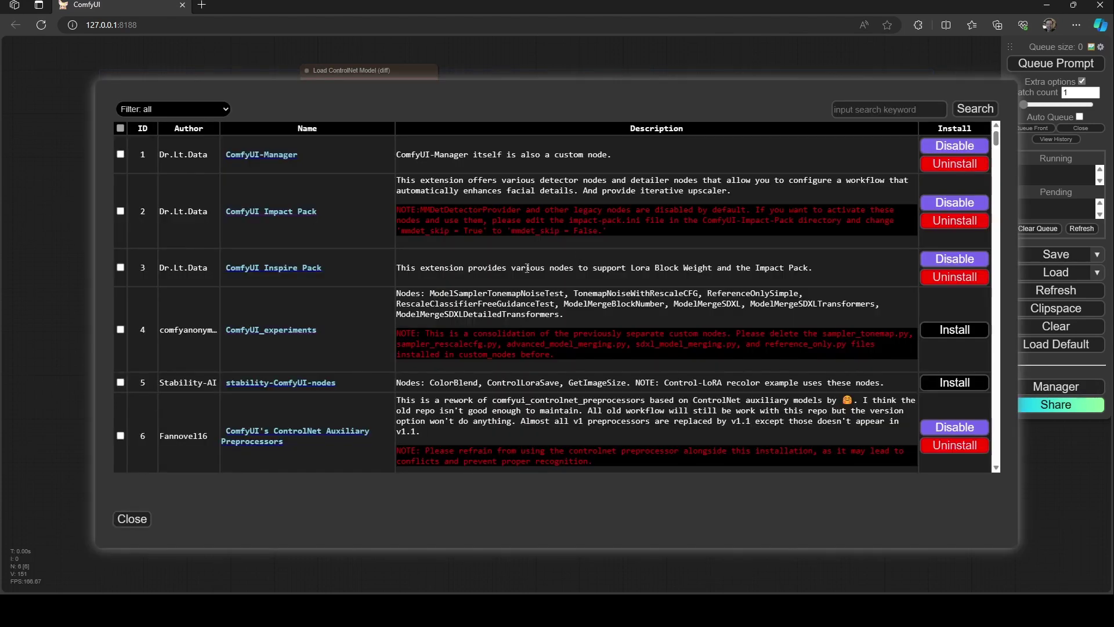
left_click(887, 110)
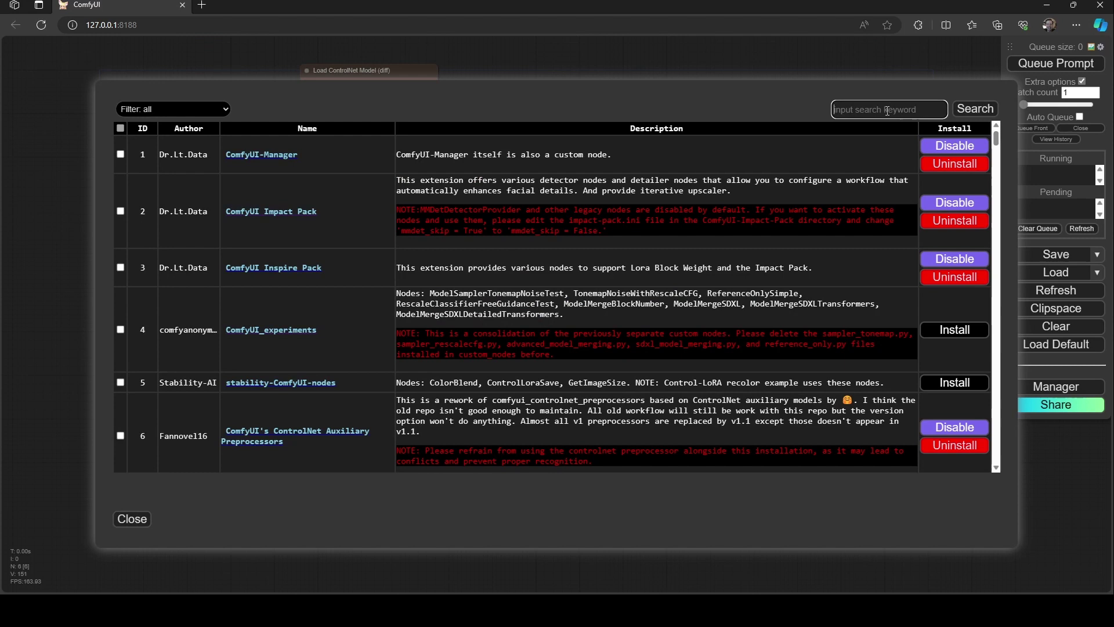
type("canvas")
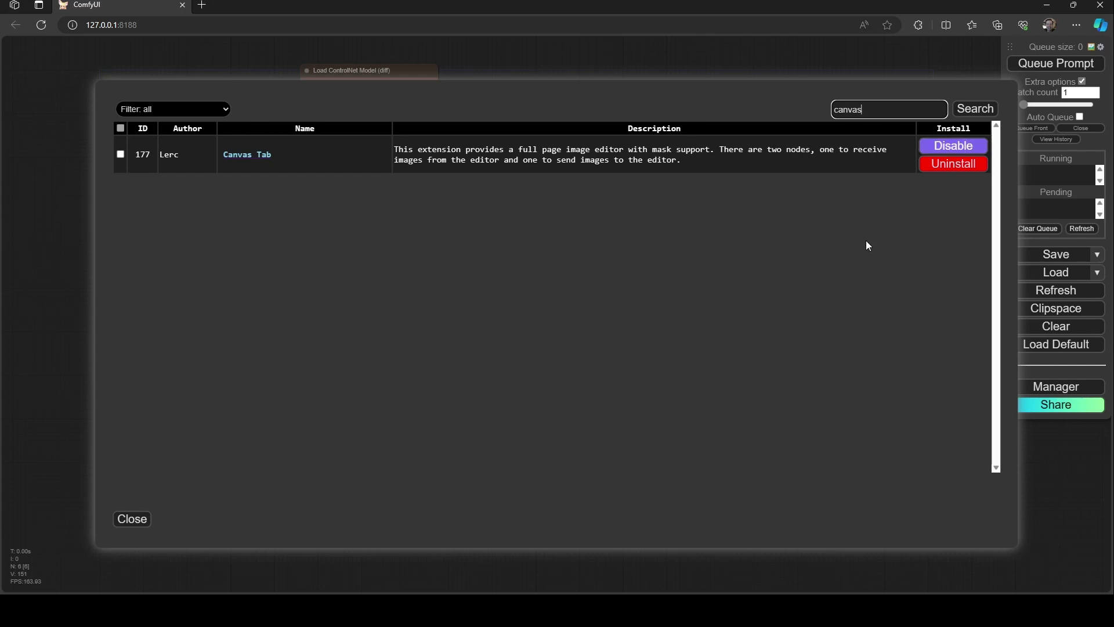
Close the Manager dialogs and search the graph's node finder for 'canva'.
left_click(133, 520)
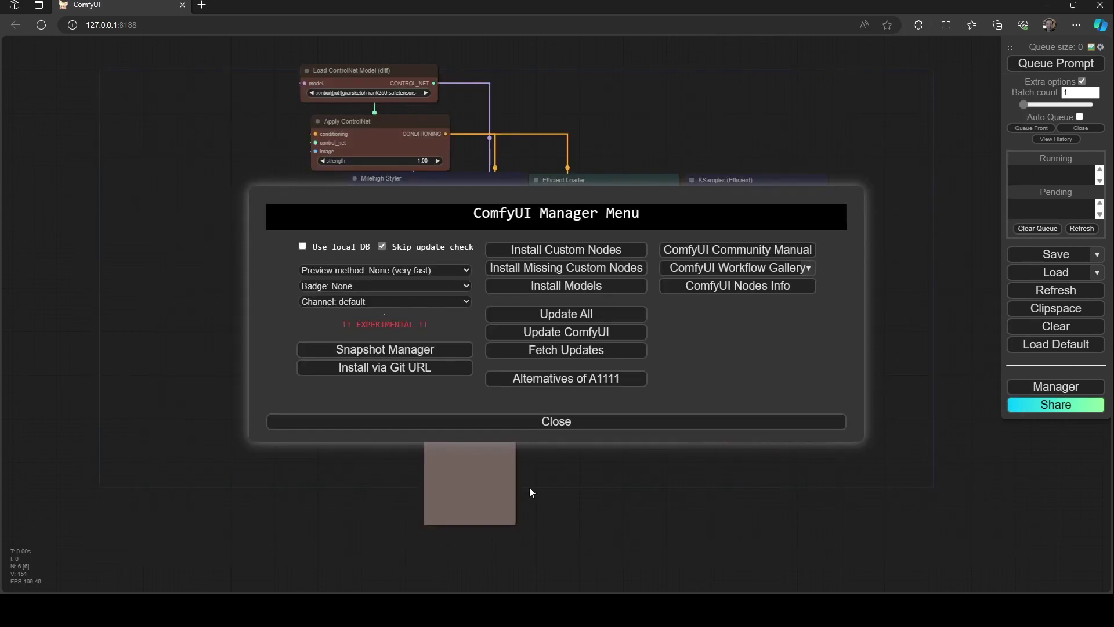
left_click(585, 423)
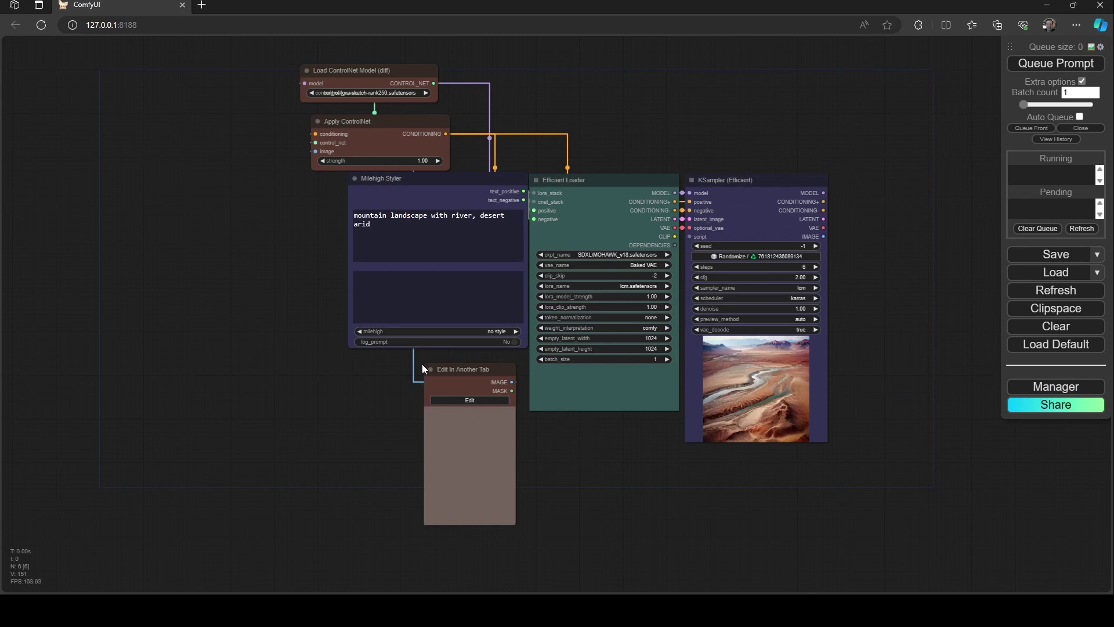
double_click(151, 278)
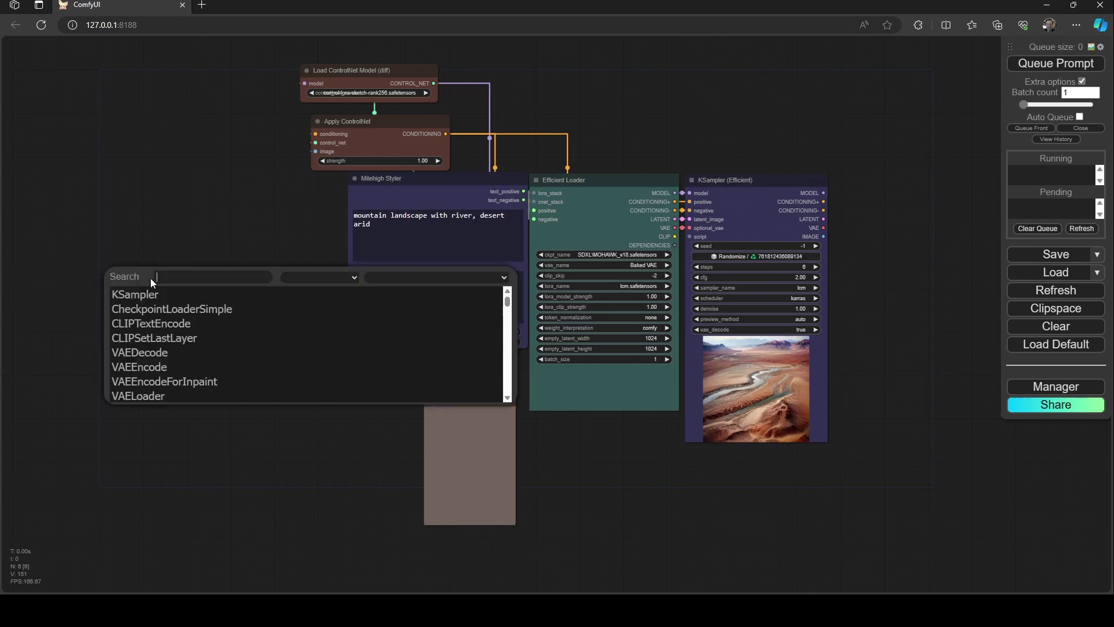
type("canva")
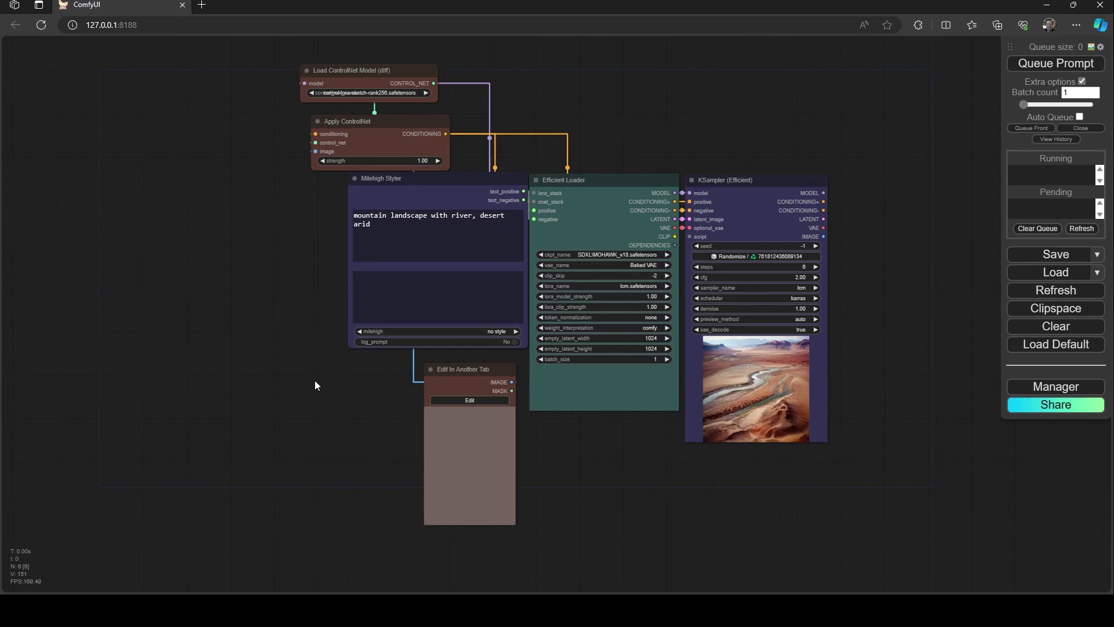
Nudge the Edit In Another Tab node slightly up-left, under the Milehigh Styler node.
right_click(476, 249)
left_click_drag(468, 368, 457, 364)
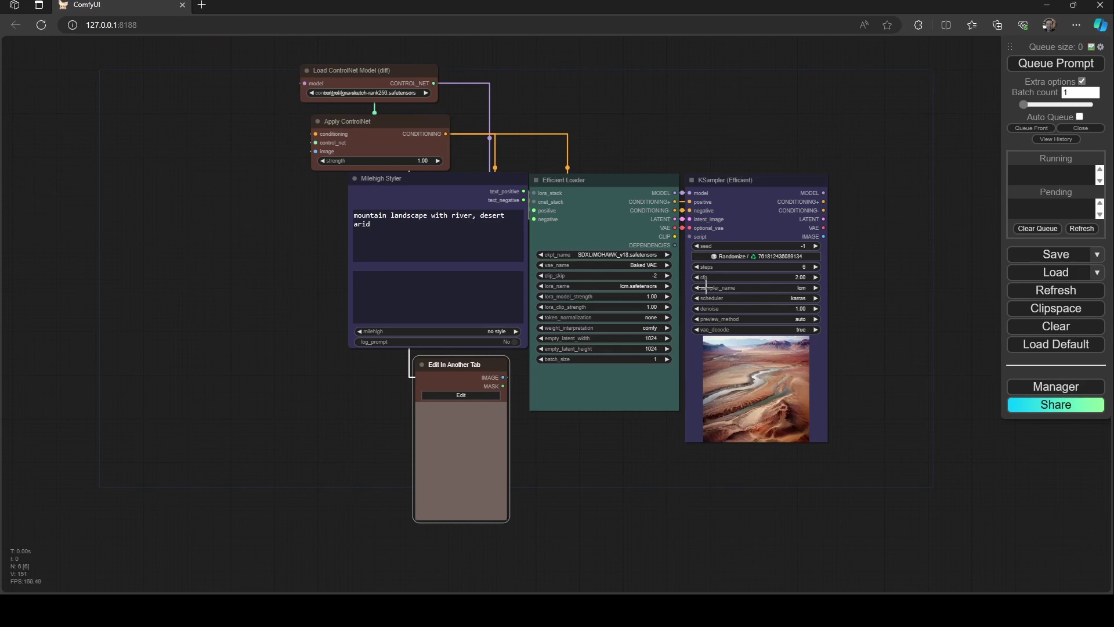
scroll(844, 305, "up", 5)
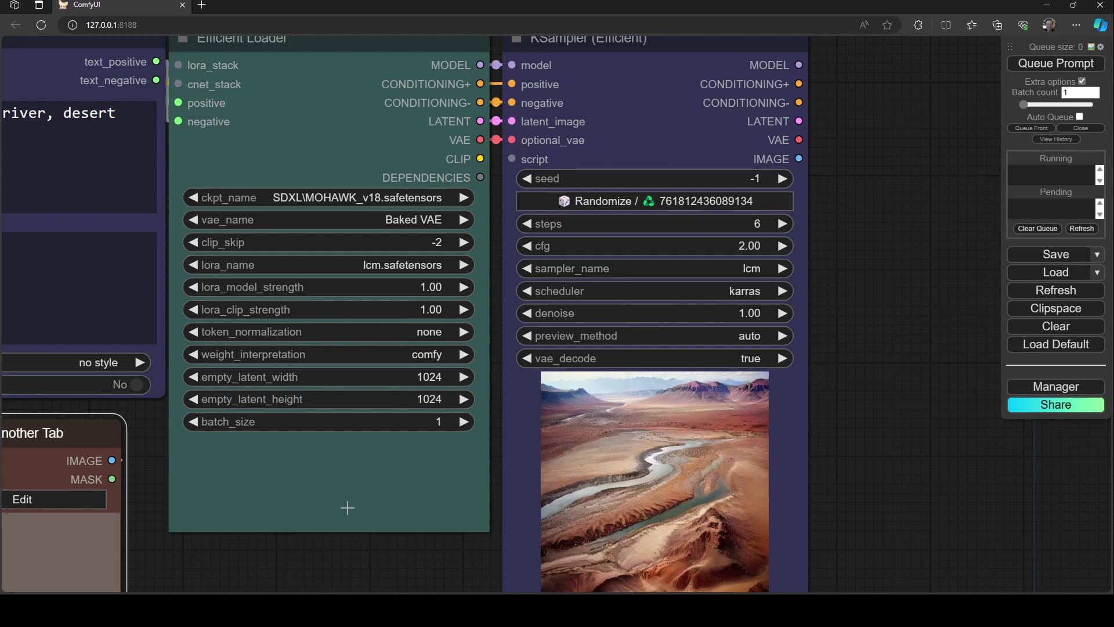
Pan to the ControlNet nodes and shift Milehigh Styler left to expose its links.
left_click_drag(378, 549, 852, 477)
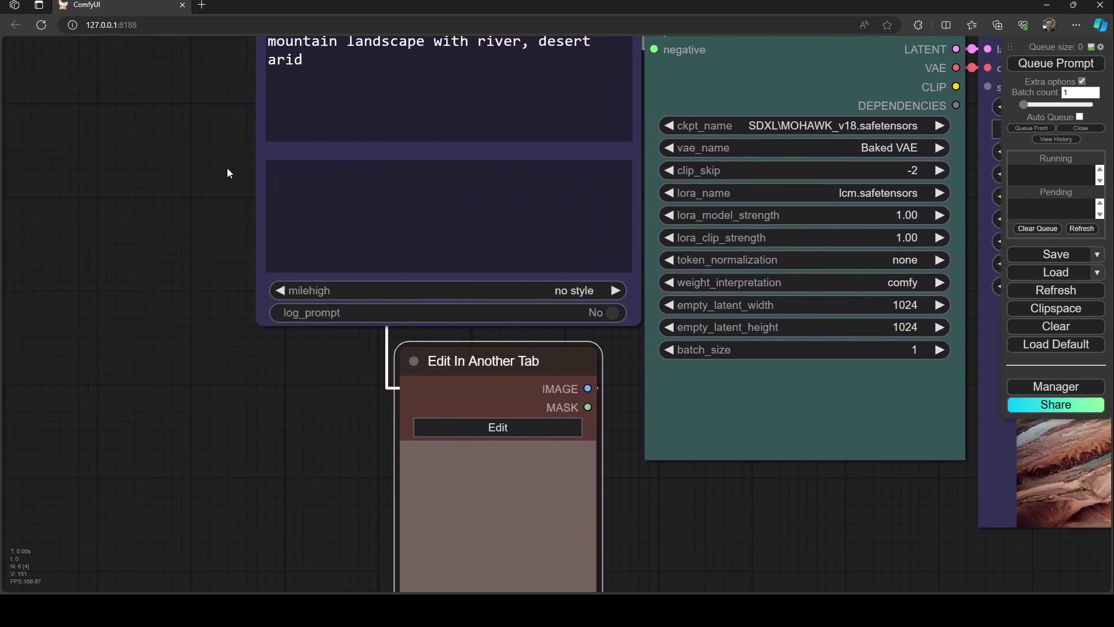
left_click_drag(182, 87, 227, 490)
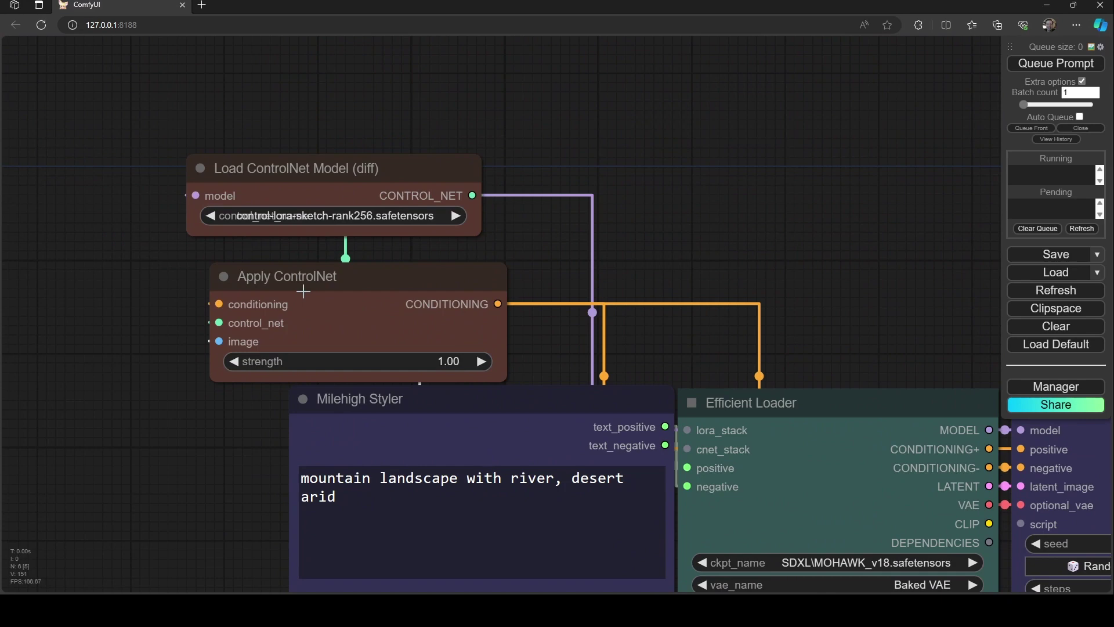
left_click_drag(435, 394, 297, 411)
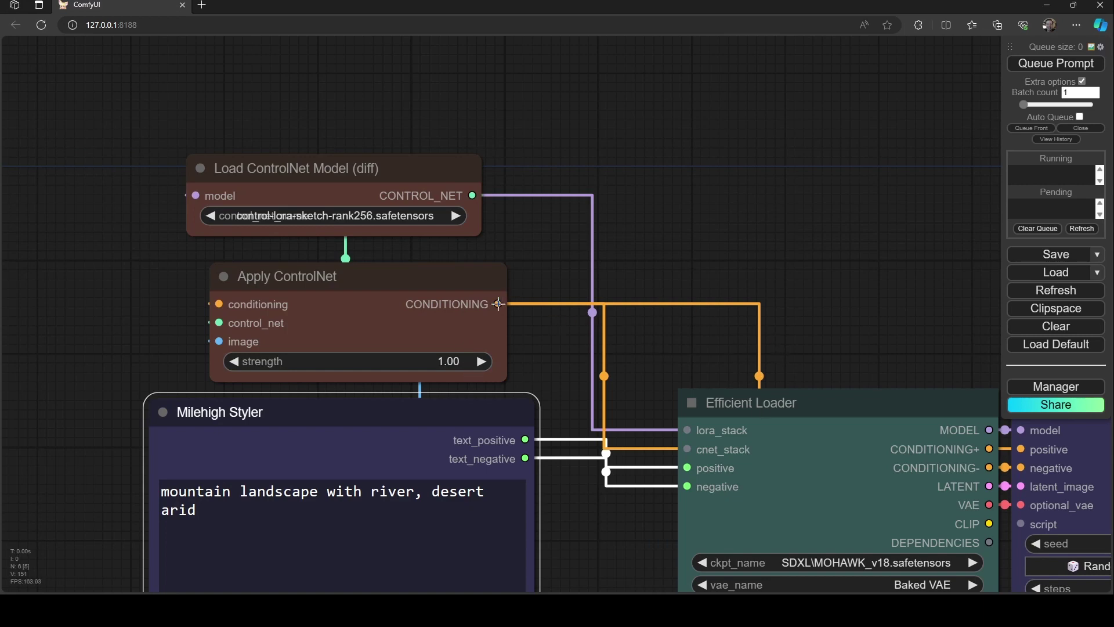
Keep the sketch ControlNet model, reattach Apply ControlNet's image link, and move Edit In Another Tab left.
left_click_drag(221, 303, 223, 303)
left_click_drag(219, 322, 220, 323)
left_click(308, 212)
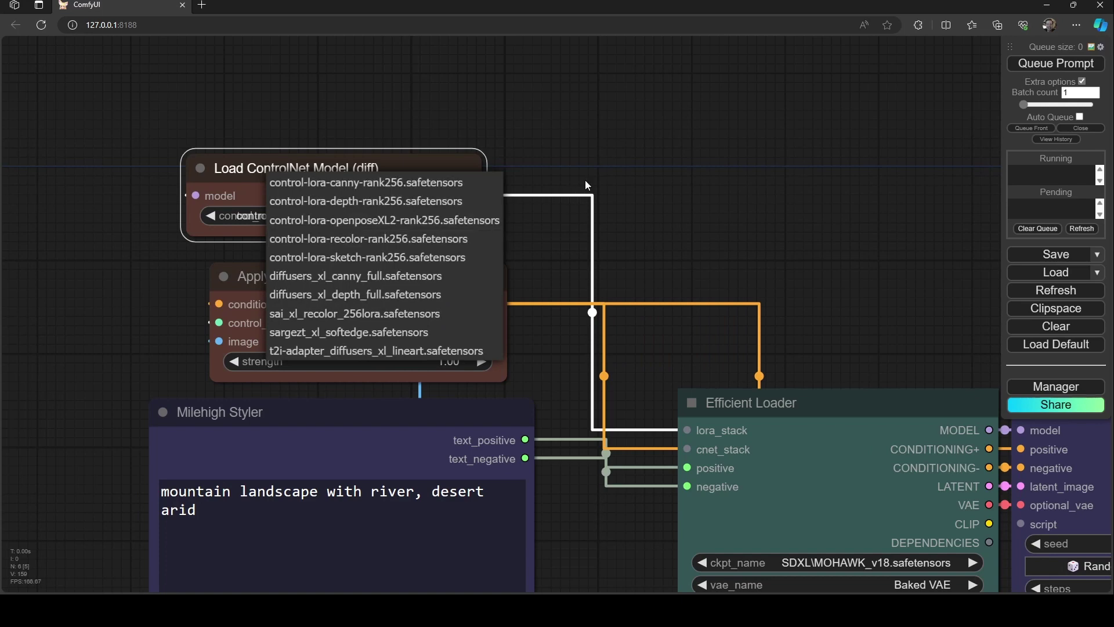
left_click(615, 155)
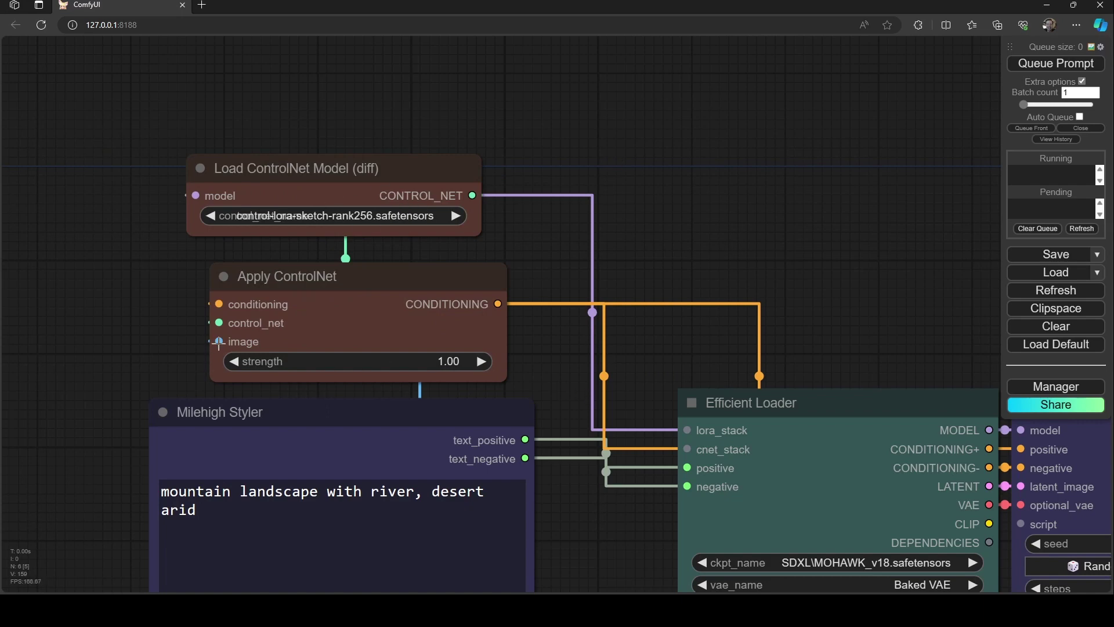
left_click_drag(219, 342, 219, 343)
scroll(259, 385, "down", 5)
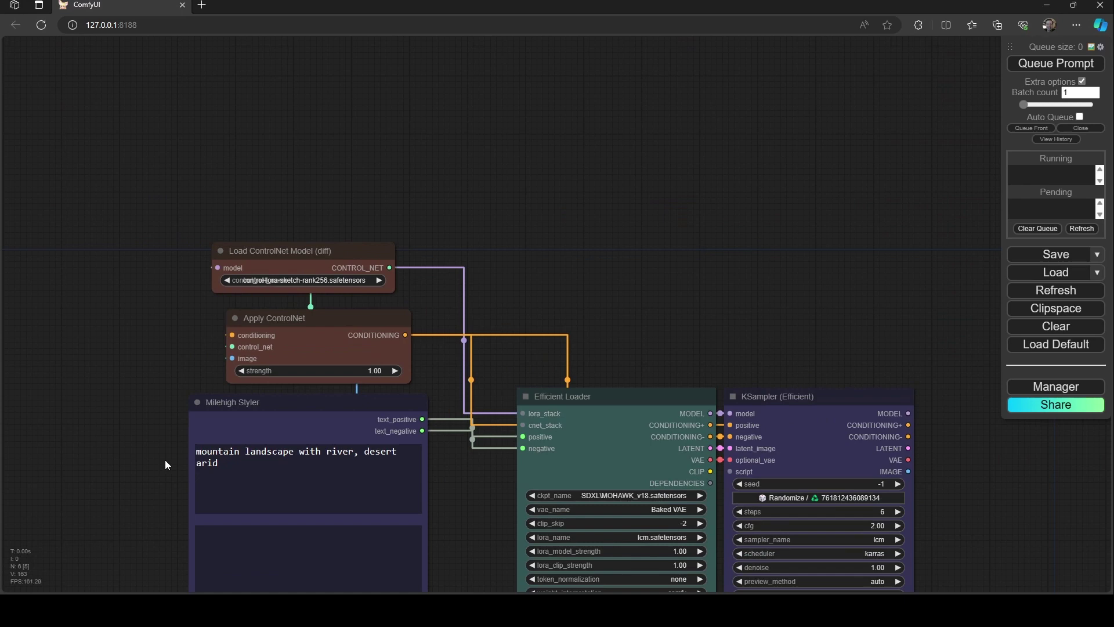
left_click_drag(165, 459, 186, 173)
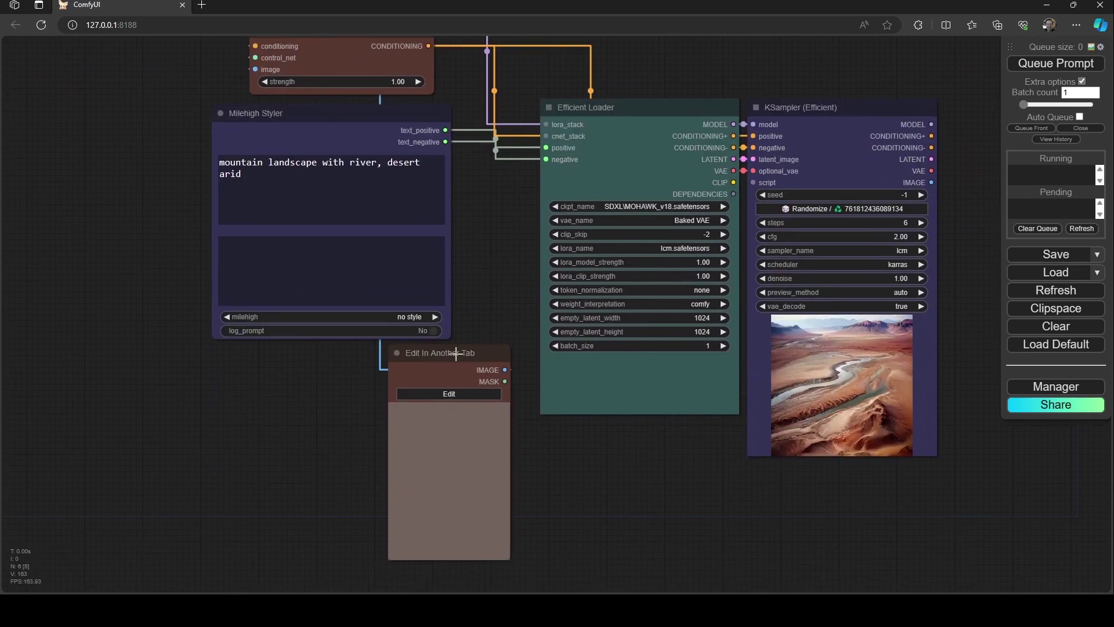
left_click_drag(458, 353, 409, 363)
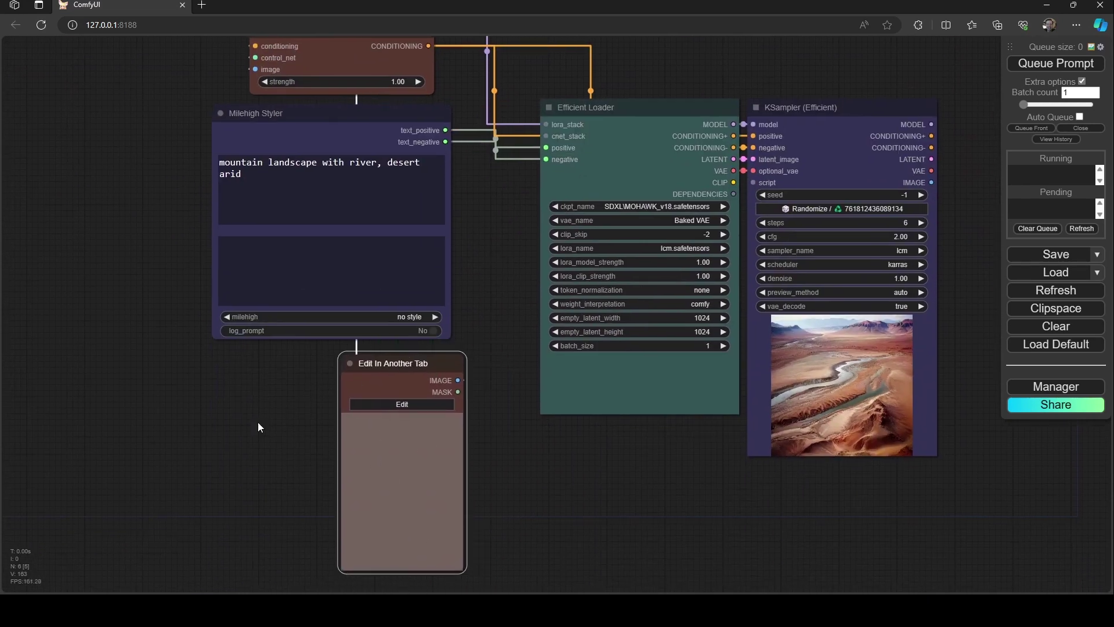
left_click(409, 405)
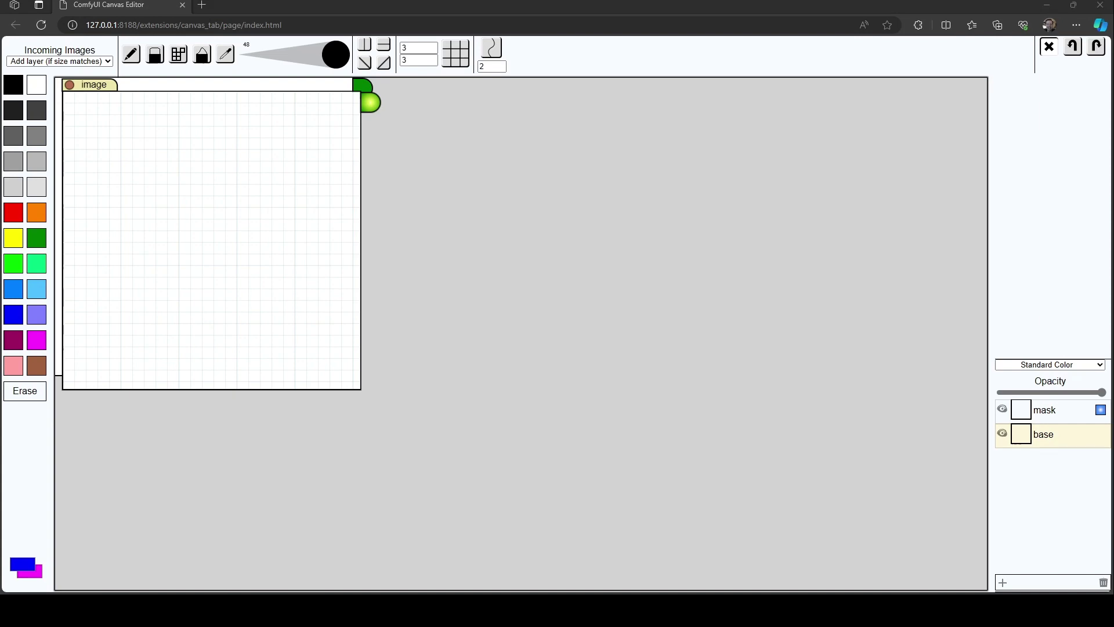
key("alt+Tab")
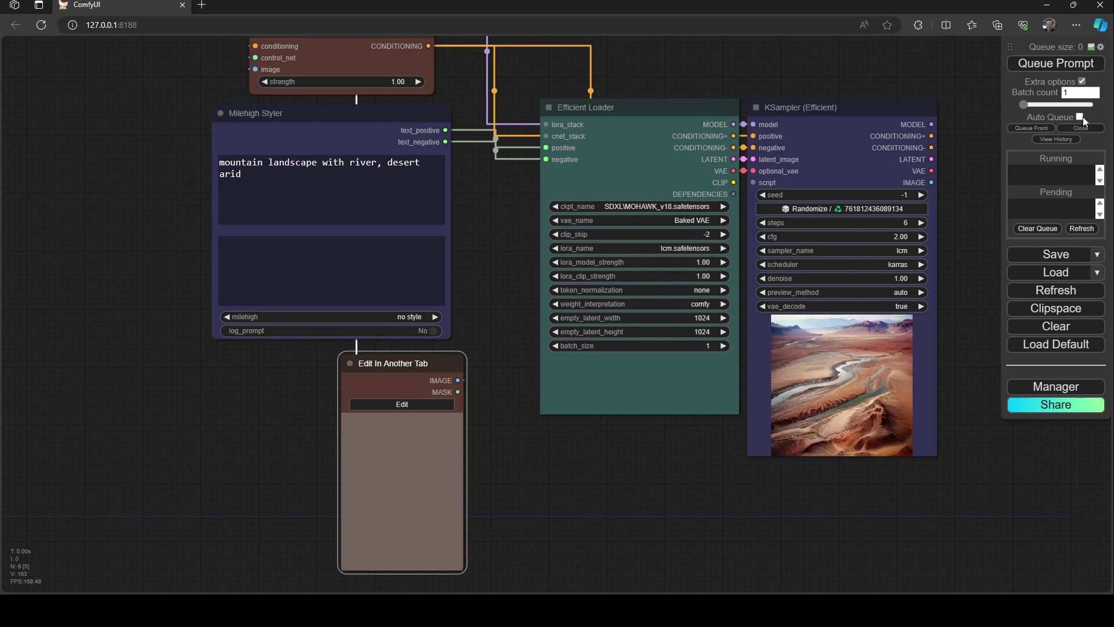
Toggle Extra options back on and tick Auto Queue in the side panel.
left_click(1083, 82)
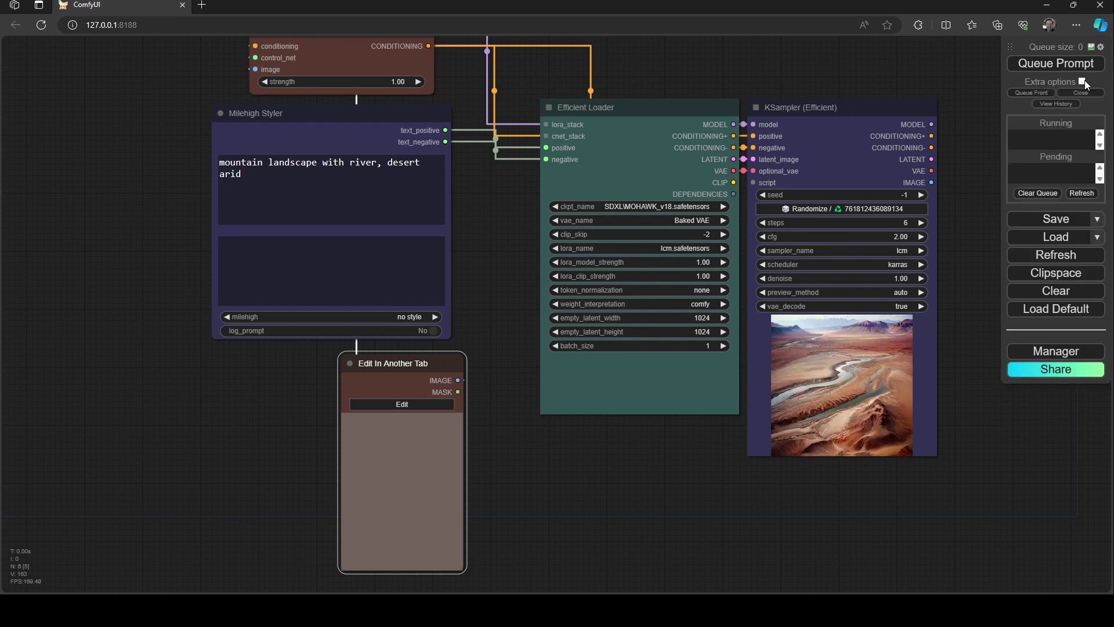
left_click(1083, 82)
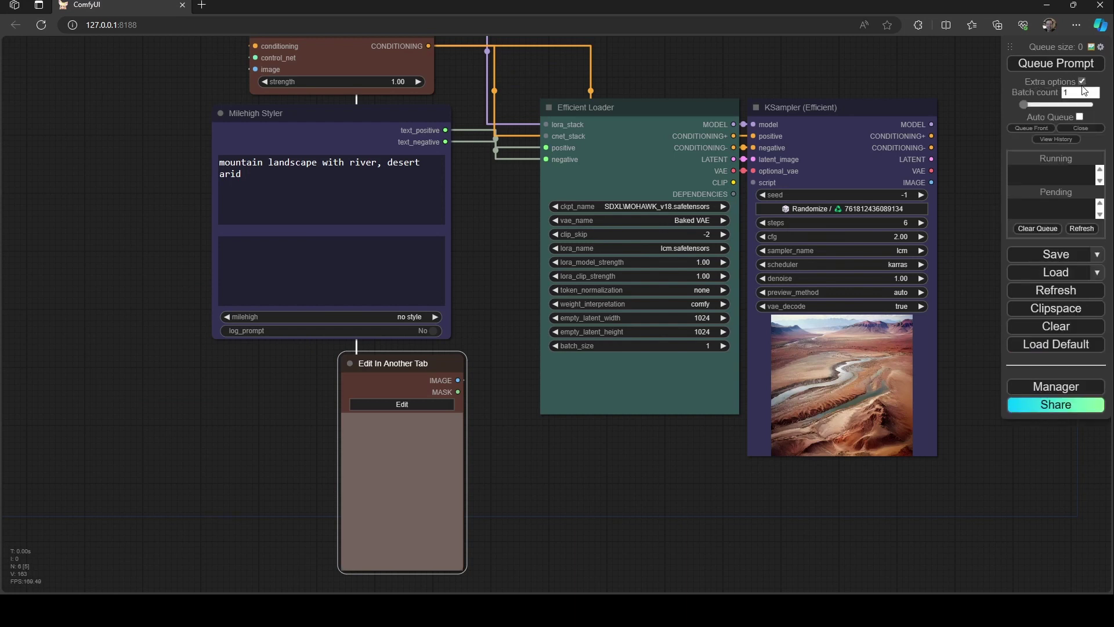
left_click(1081, 117)
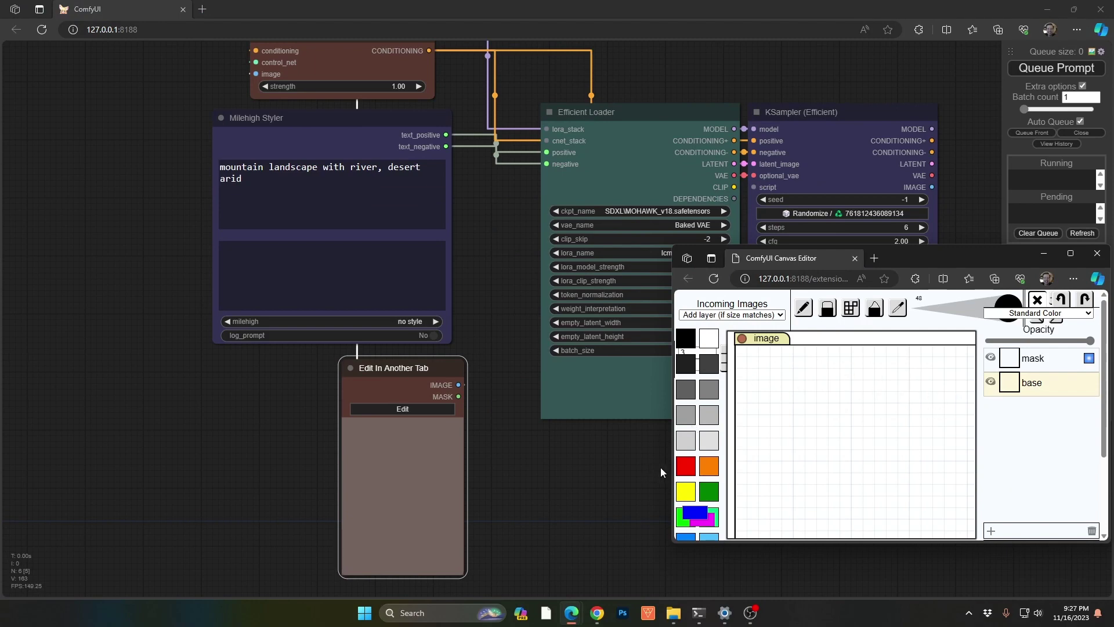
Position the Canvas Editor window beside the node graph, off KSampler, and make it taller.
left_click_drag(622, 484, 417, 502)
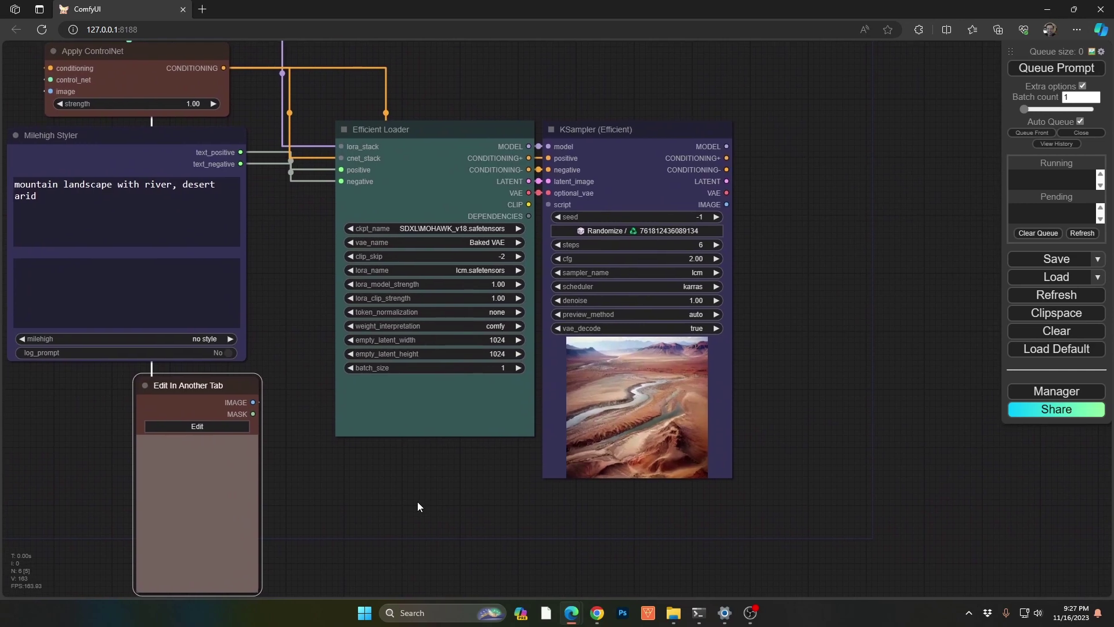
key("alt+Tab")
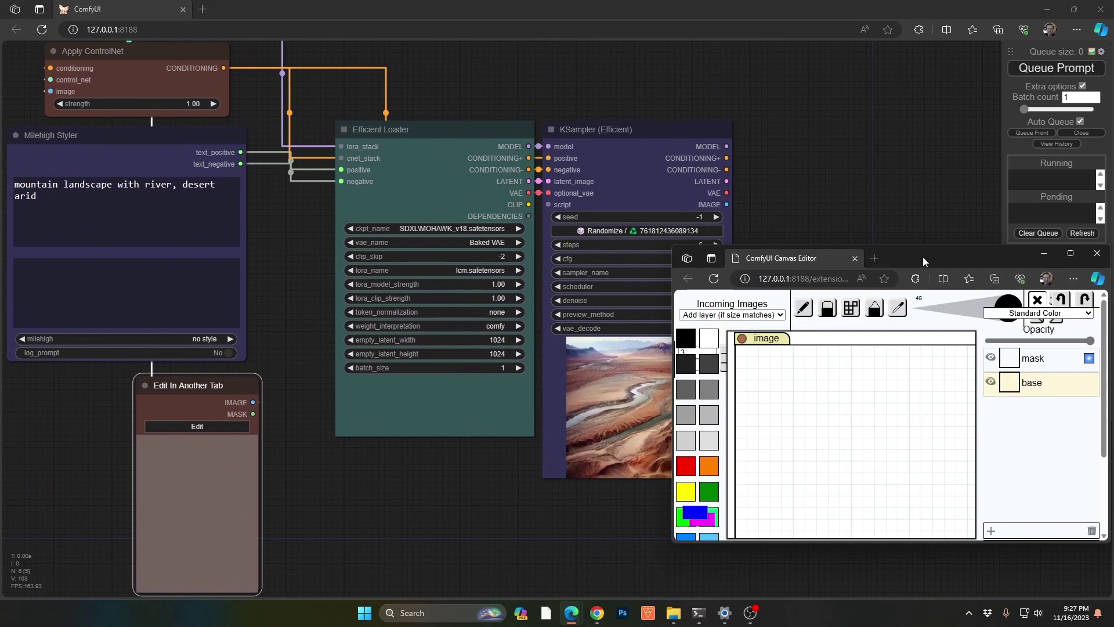
left_click_drag(926, 261, 1000, 158)
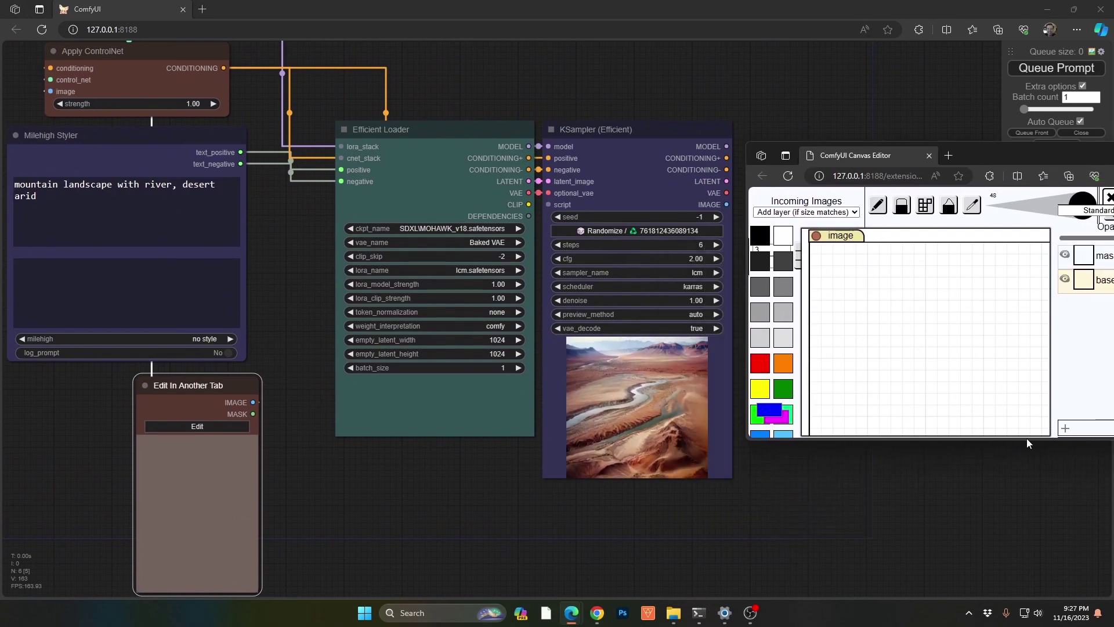
mouse_move(1017, 440)
left_mouse_down()
mouse_move(1014, 582)
mouse_move(1013, 572)
left_mouse_up()
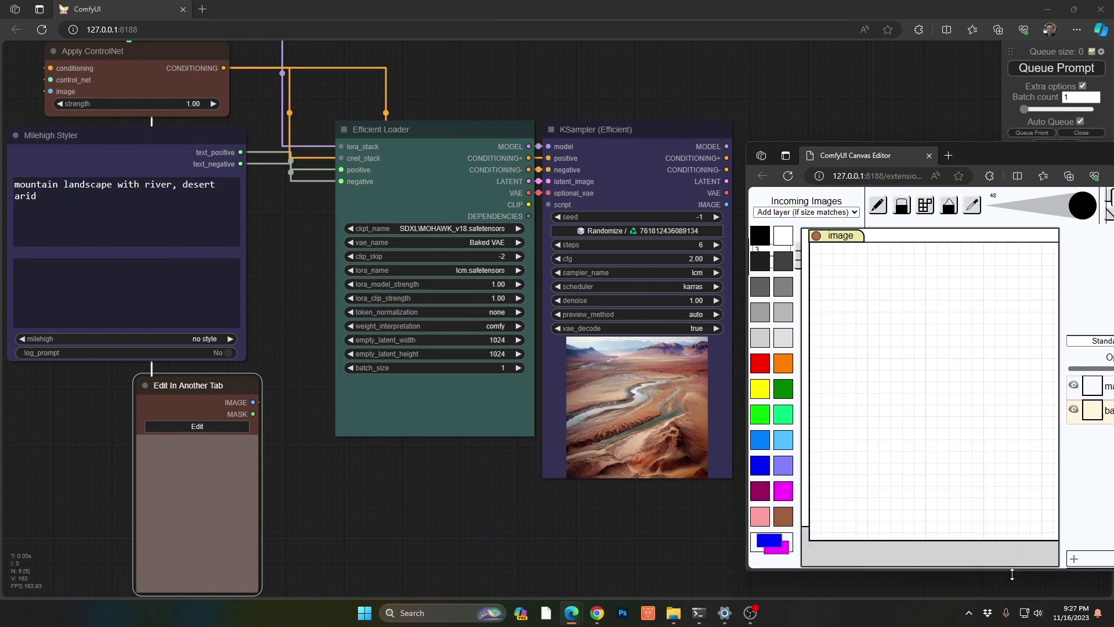
left_click(888, 88)
key("alt+Tab")
left_click_drag(997, 155, 871, 147)
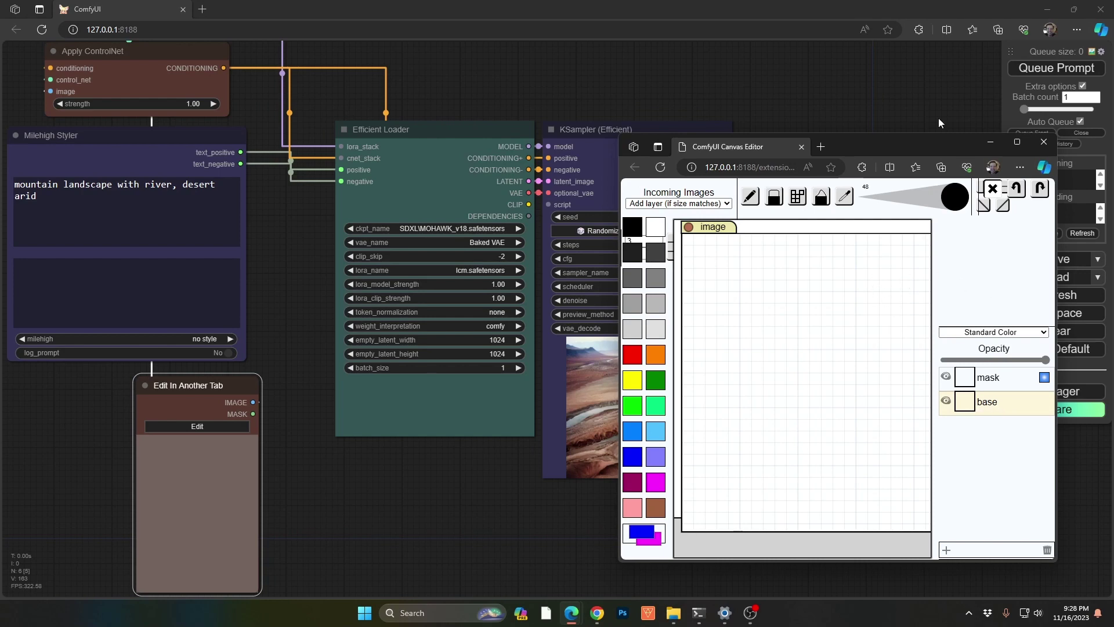
Replace the Milehigh Styler prompt with 'orange cat in a park' and queue the workflow.
left_click(887, 78)
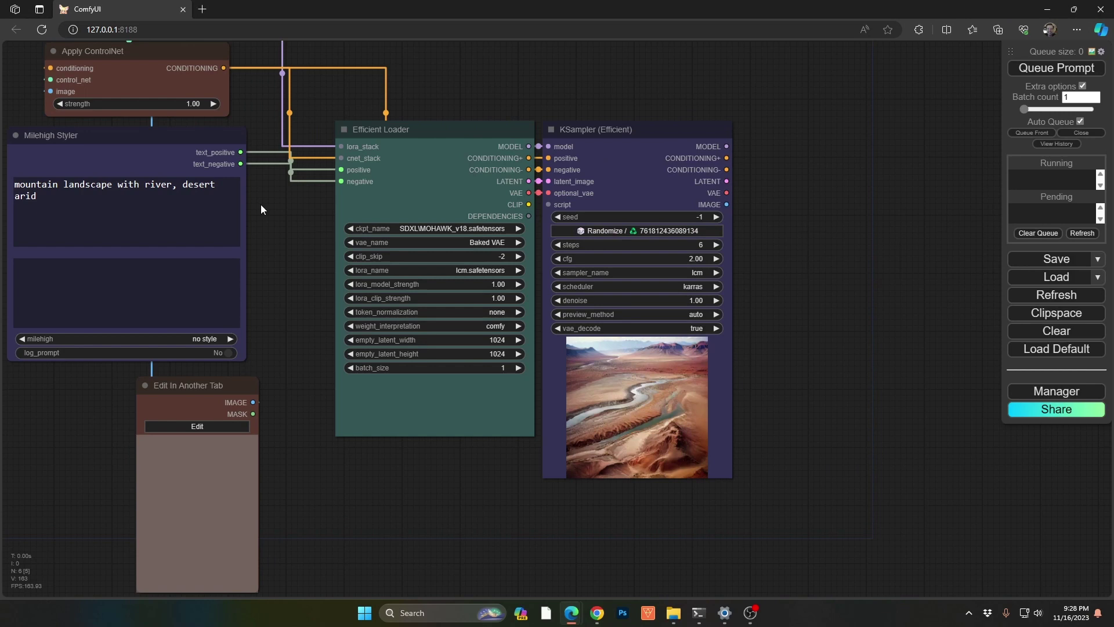
left_click(139, 221)
key("ctrl+a")
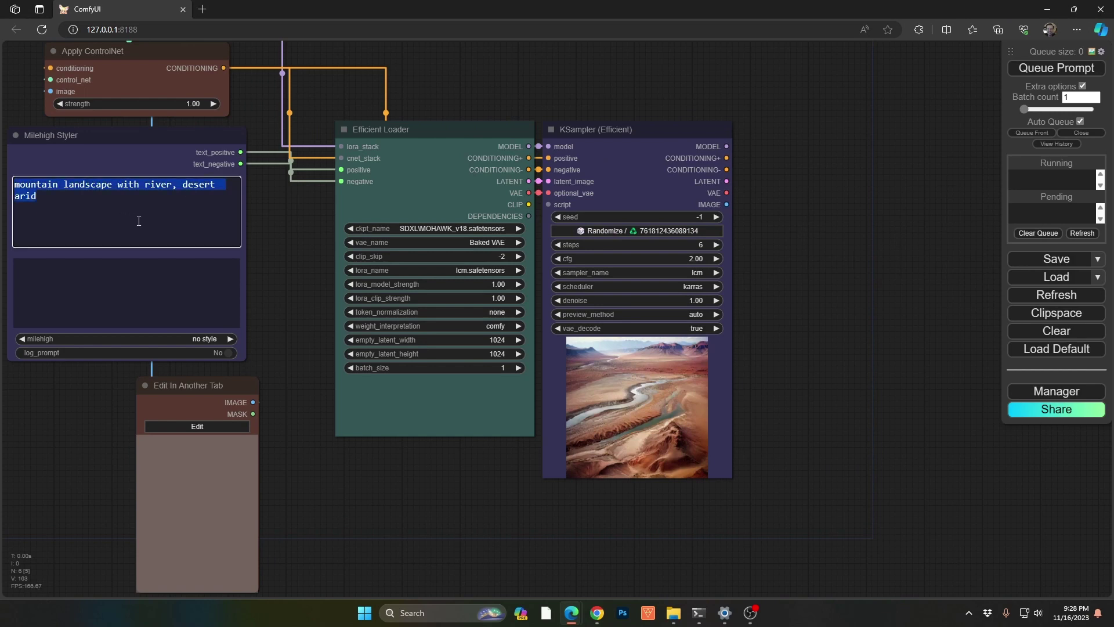
type("orange cat in a park")
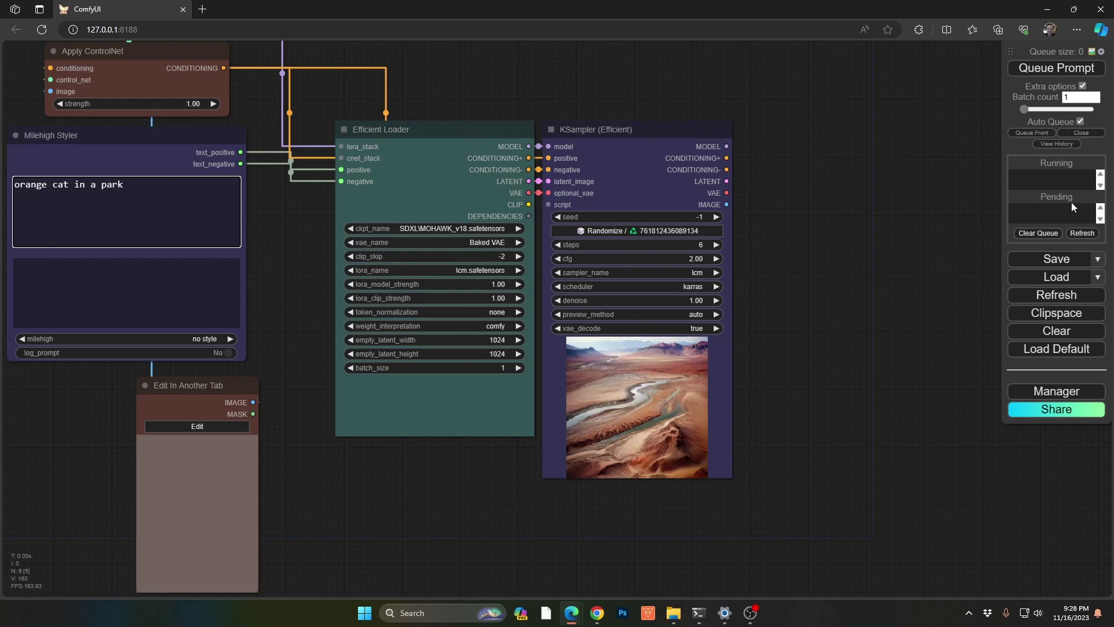
key("ctrl+Return")
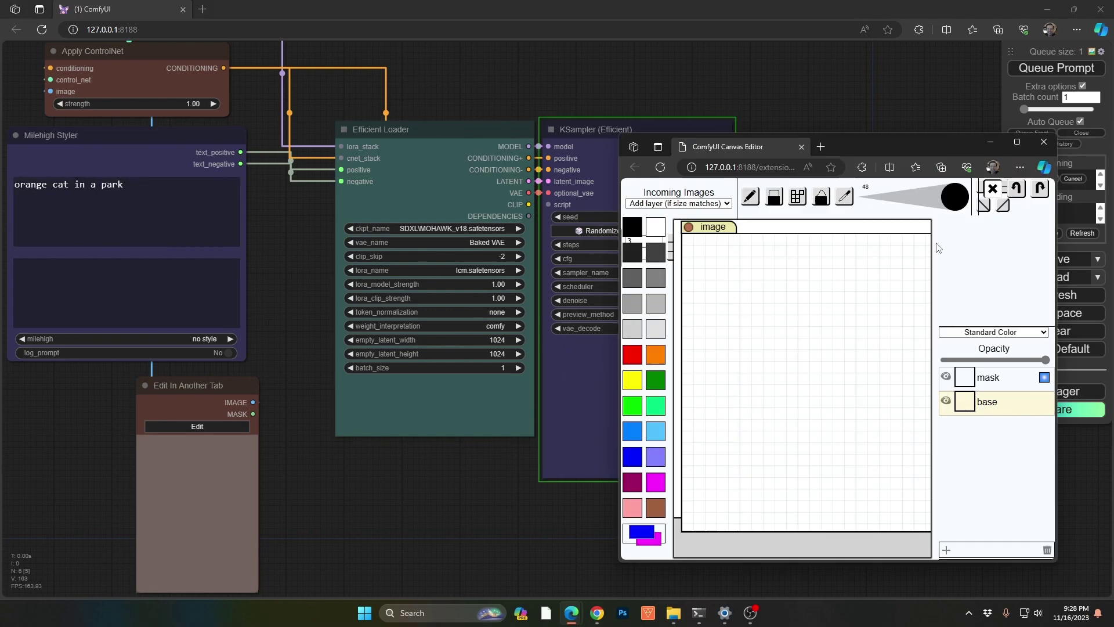
Paint a large orange blob in the Canvas Editor and append ', fountain' to the prompt.
left_click_drag(908, 147, 990, 211)
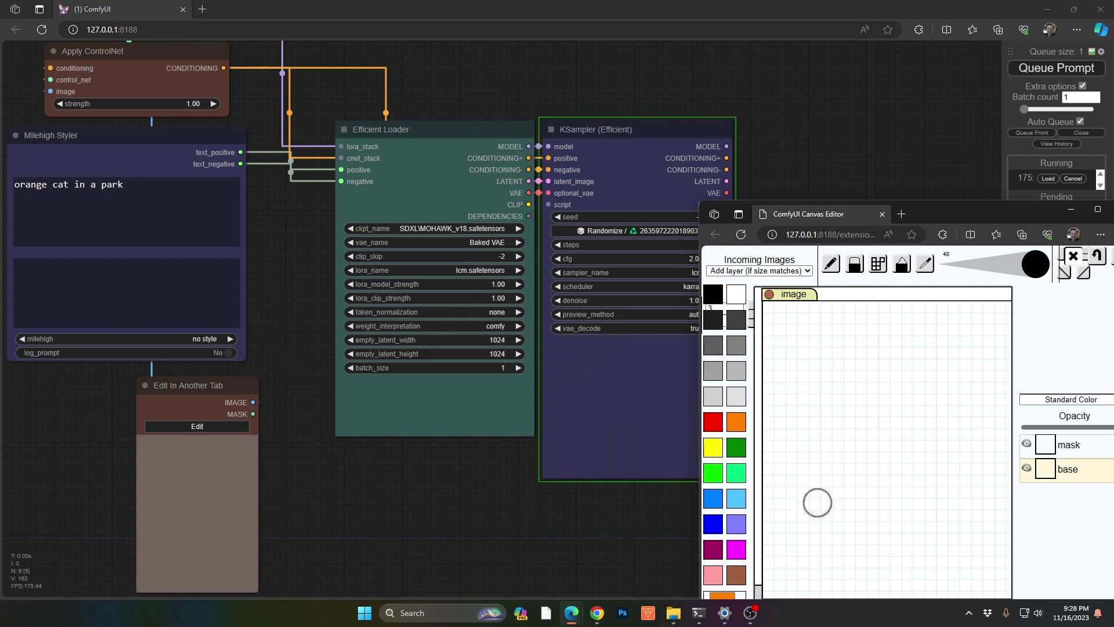
mouse_move(803, 525)
left_mouse_down()
mouse_move(829, 559)
mouse_move(795, 574)
mouse_move(815, 576)
mouse_move(778, 577)
mouse_move(812, 553)
mouse_move(826, 522)
mouse_move(807, 468)
mouse_move(764, 492)
left_mouse_up()
left_click_drag(843, 587, 798, 598)
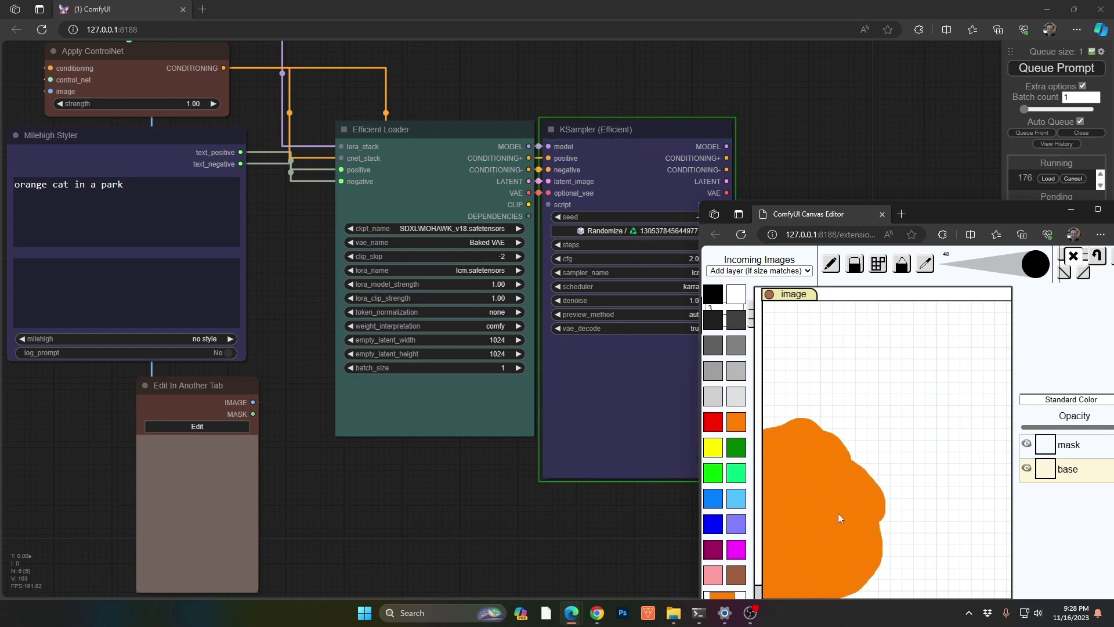
left_click_drag(862, 513, 844, 590)
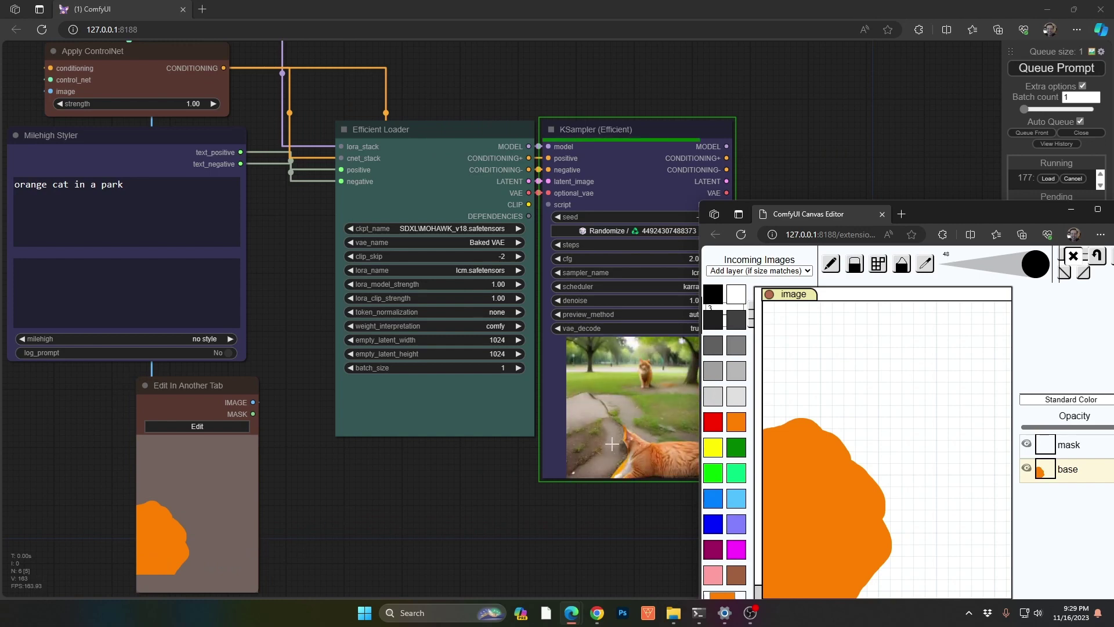
left_click(194, 201)
type(", fountain")
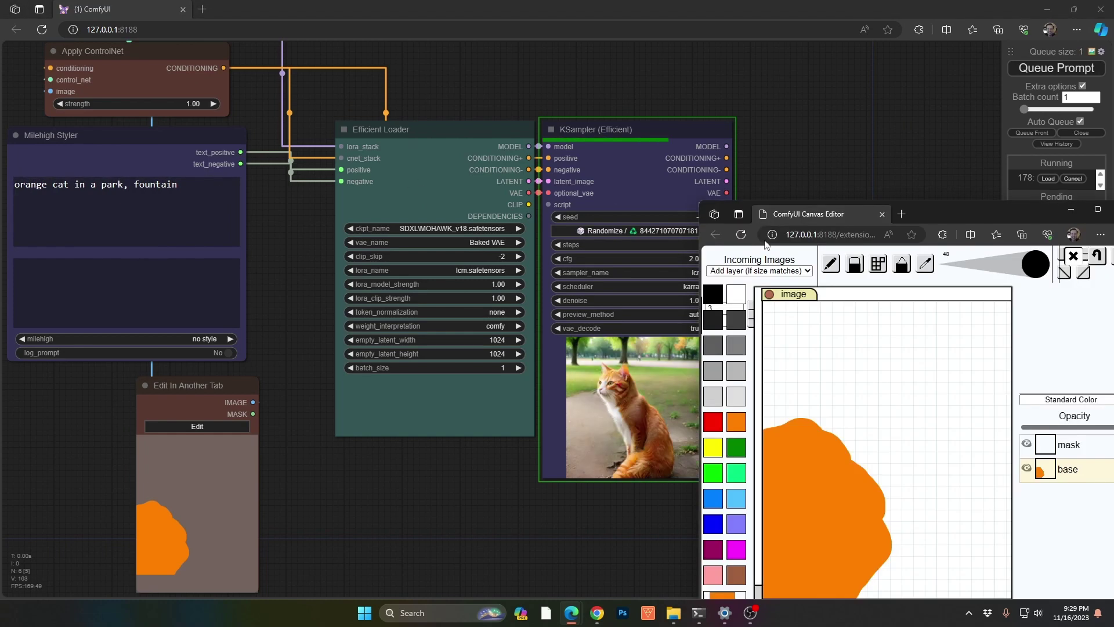
Switch the brush to blue and paint a tall blue shape along the sketch's right side.
left_click(712, 524)
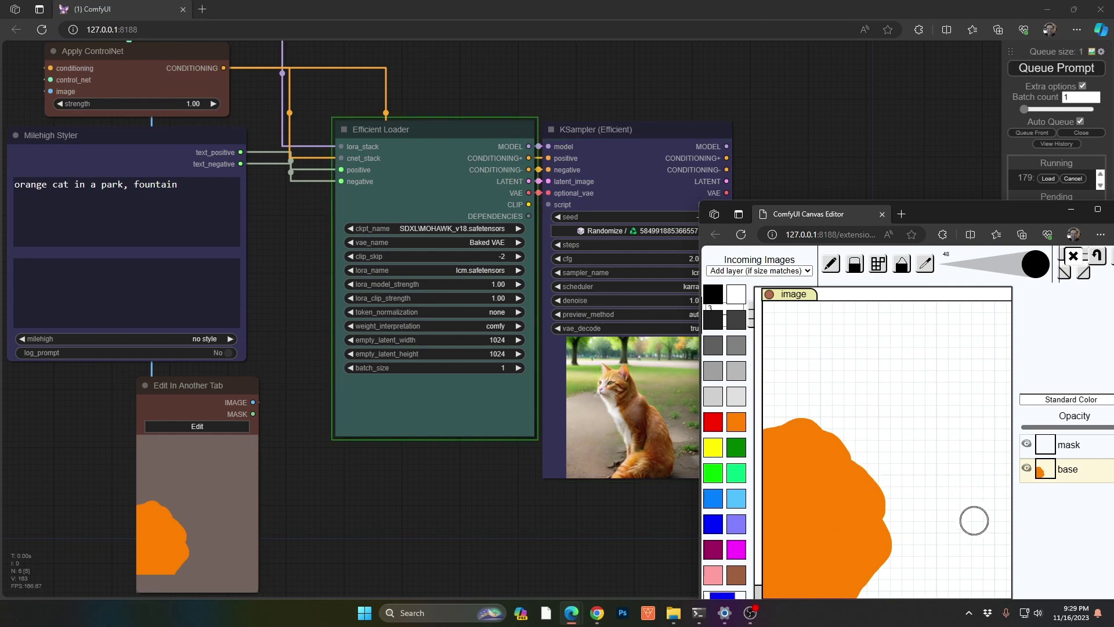
mouse_move(973, 521)
left_mouse_down()
mouse_move(995, 583)
mouse_move(990, 441)
mouse_move(969, 409)
left_mouse_up()
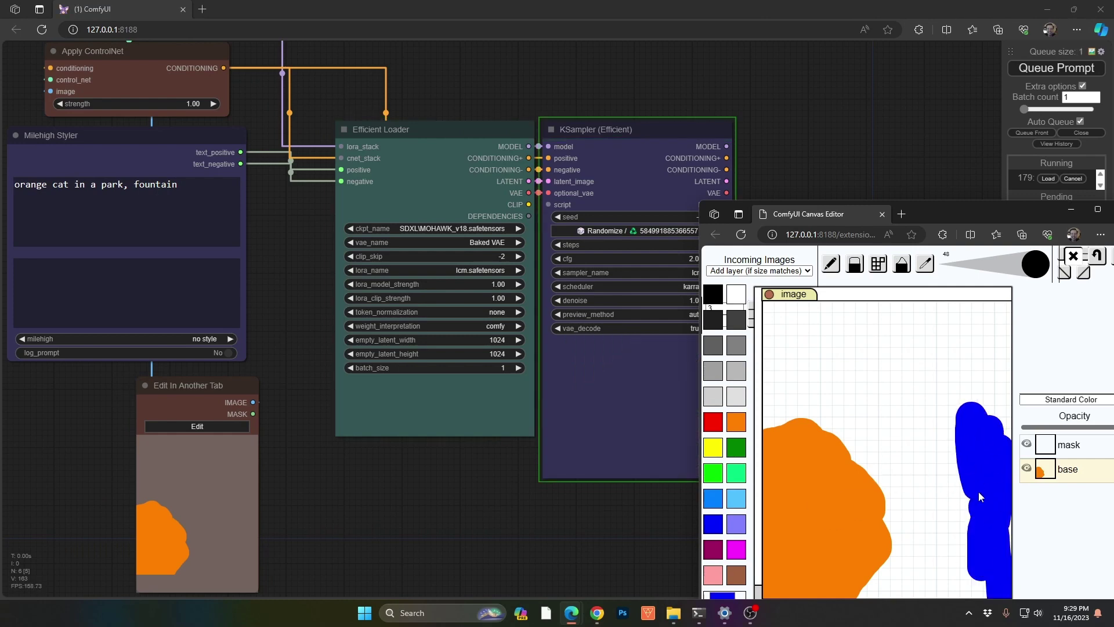
mouse_move(978, 496)
left_mouse_down()
mouse_move(926, 396)
mouse_move(883, 389)
mouse_move(978, 465)
mouse_move(1005, 398)
left_mouse_up()
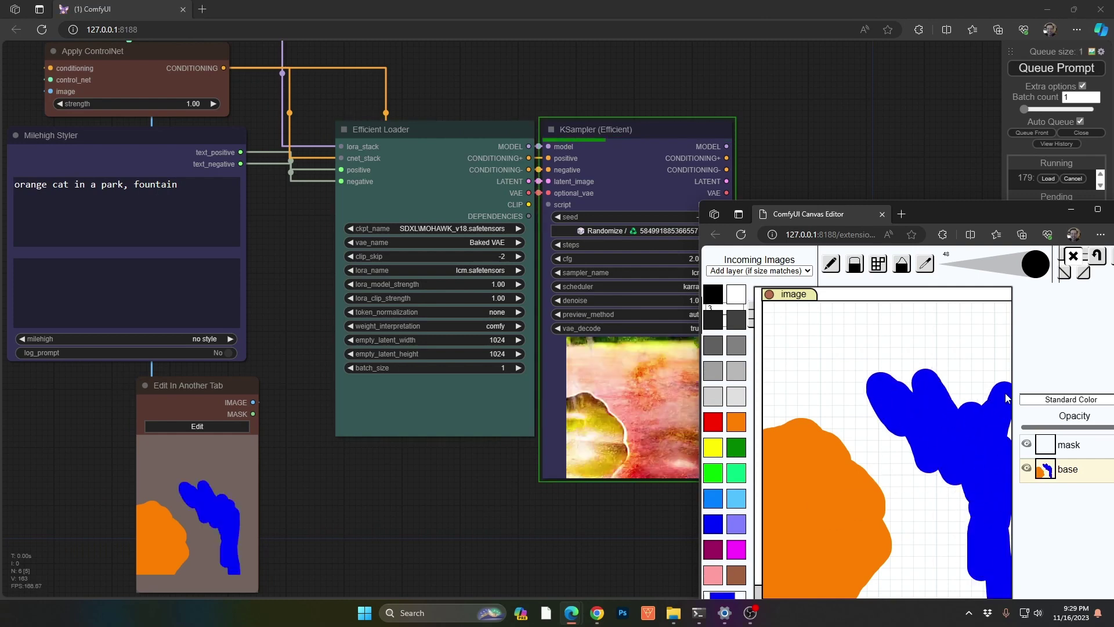
mouse_move(996, 519)
left_mouse_down()
mouse_move(982, 480)
mouse_move(966, 557)
mouse_move(988, 590)
left_mouse_up()
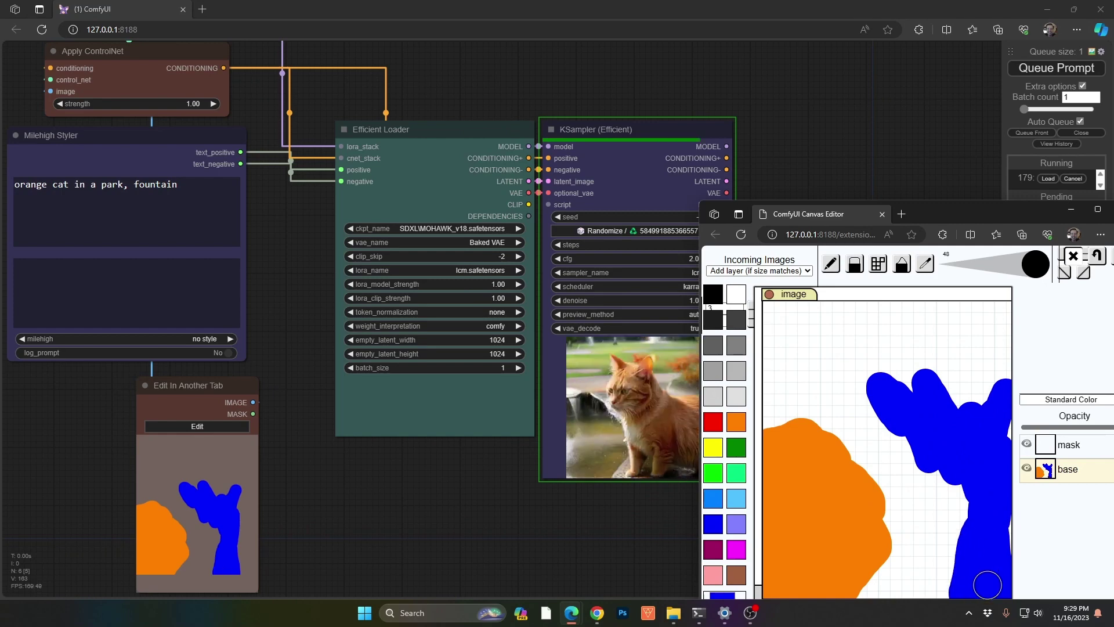
mouse_move(972, 510)
left_mouse_down()
mouse_move(959, 532)
mouse_move(963, 511)
left_mouse_up()
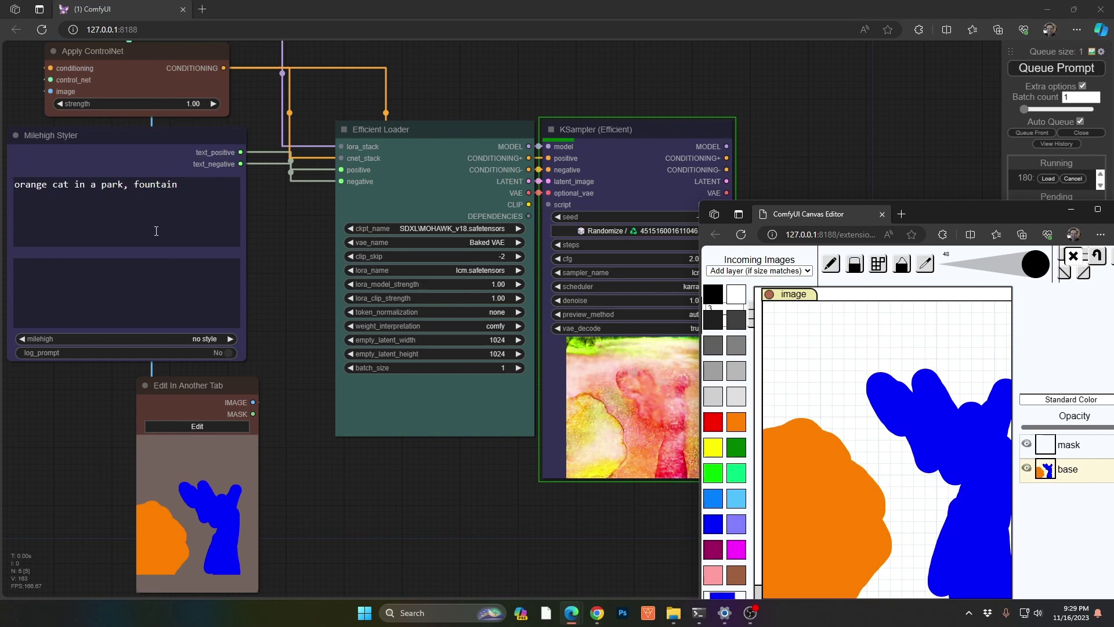
left_click(75, 183)
Reword the prompt to 'orange cat, fountain, park background bokeh'.
key("ctrl+shift+Right")
key("ctrl+shift+Right")
key("ctrl+shift+Right")
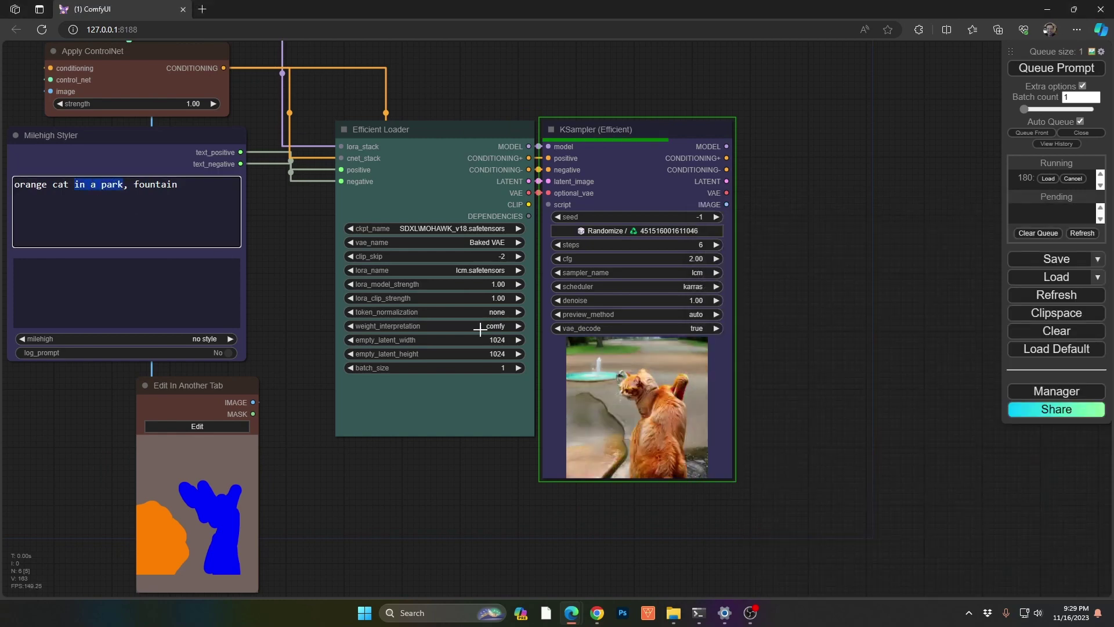
key("BackSpace")
key("BackSpace")
type(", ")
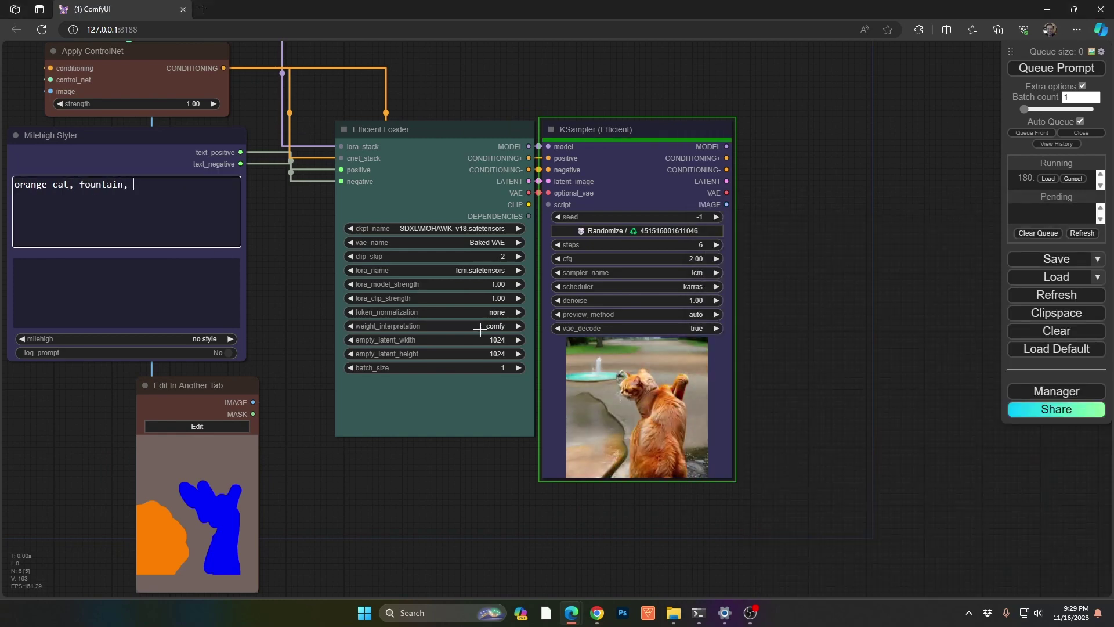
type("park background bokeh")
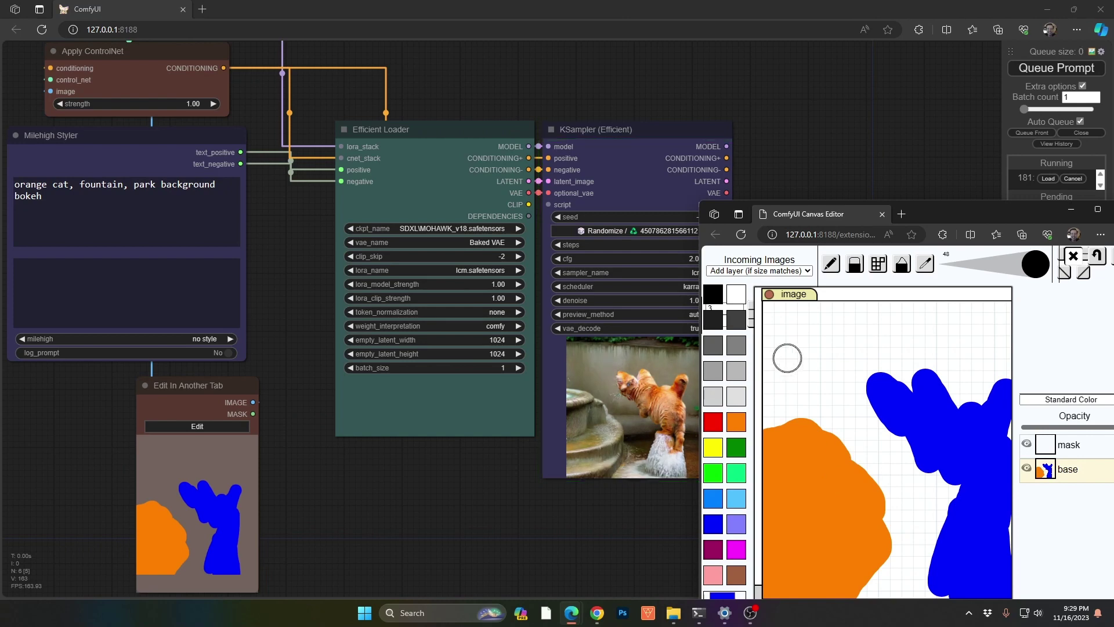
Shift the KSampler and Efficient Loader nodes left, then clear the Canvas Editor sketch.
left_click_drag(642, 124, 625, 90)
left_click_drag(479, 145, 386, 137)
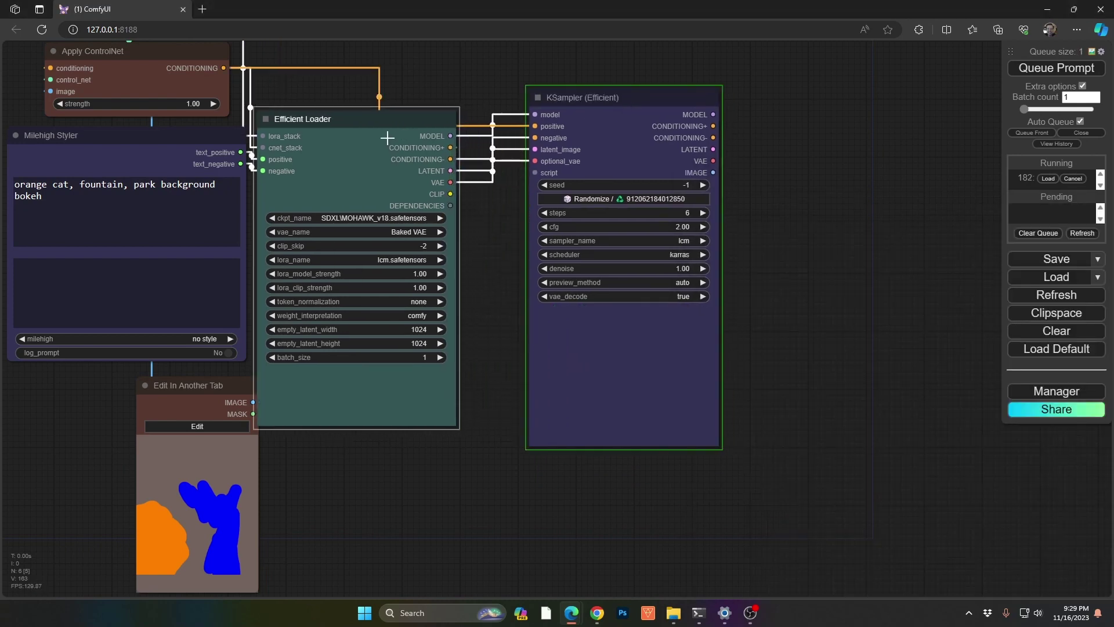
left_click_drag(594, 94, 540, 90)
key("alt+Tab")
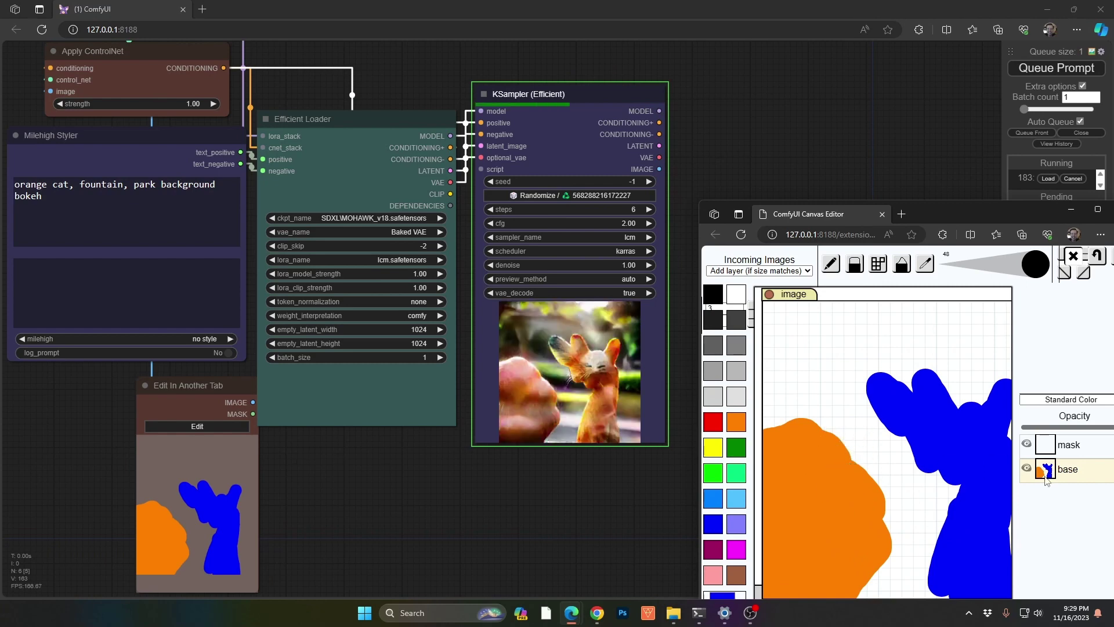
left_click(1077, 261)
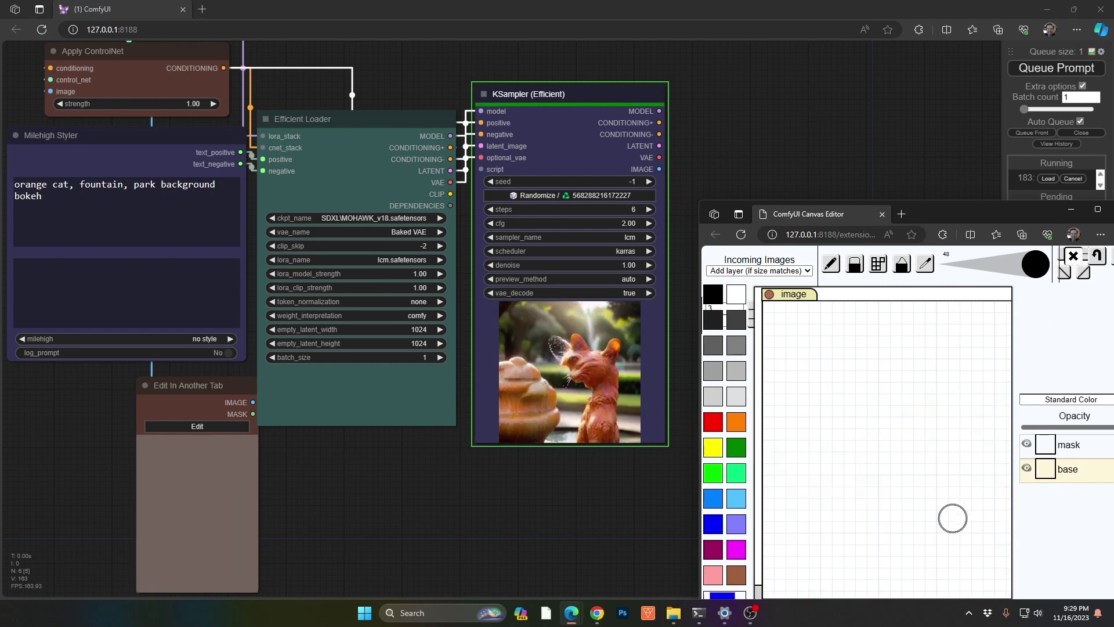
Paint dark green ground across the bottom, a red upright cat shape, and a dark blue block on the left.
left_click(736, 452)
mouse_move(779, 573)
left_mouse_down()
mouse_move(781, 537)
mouse_move(776, 573)
mouse_move(779, 555)
mouse_move(809, 577)
mouse_move(849, 540)
mouse_move(835, 579)
mouse_move(883, 593)
mouse_move(967, 567)
mouse_move(1018, 581)
mouse_move(963, 583)
mouse_move(935, 563)
mouse_move(864, 564)
mouse_move(1001, 539)
left_mouse_up()
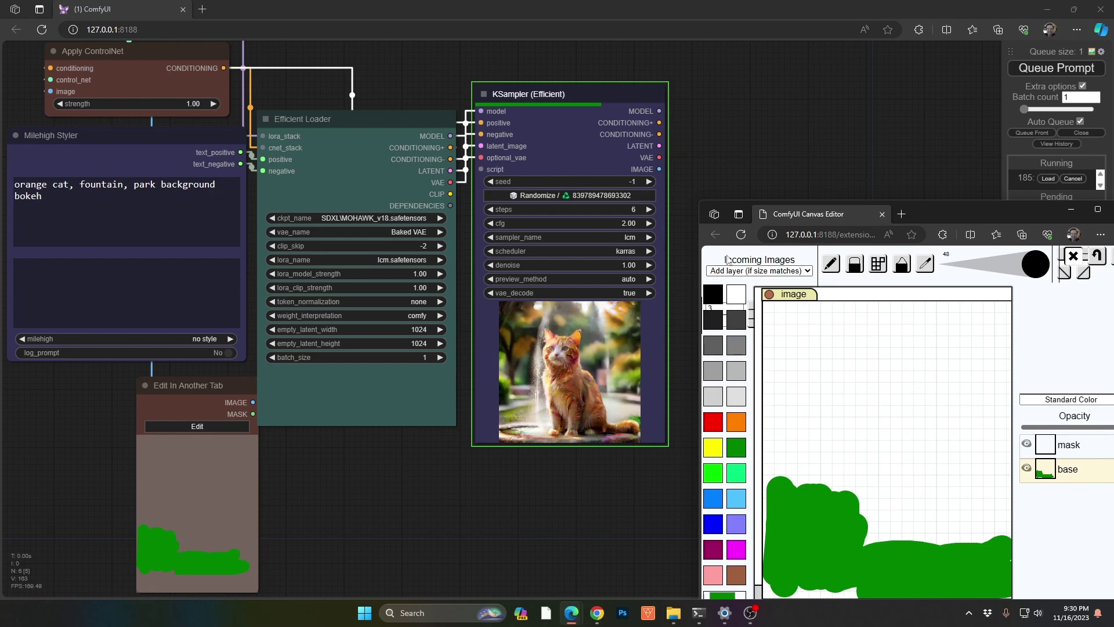
left_click(713, 422)
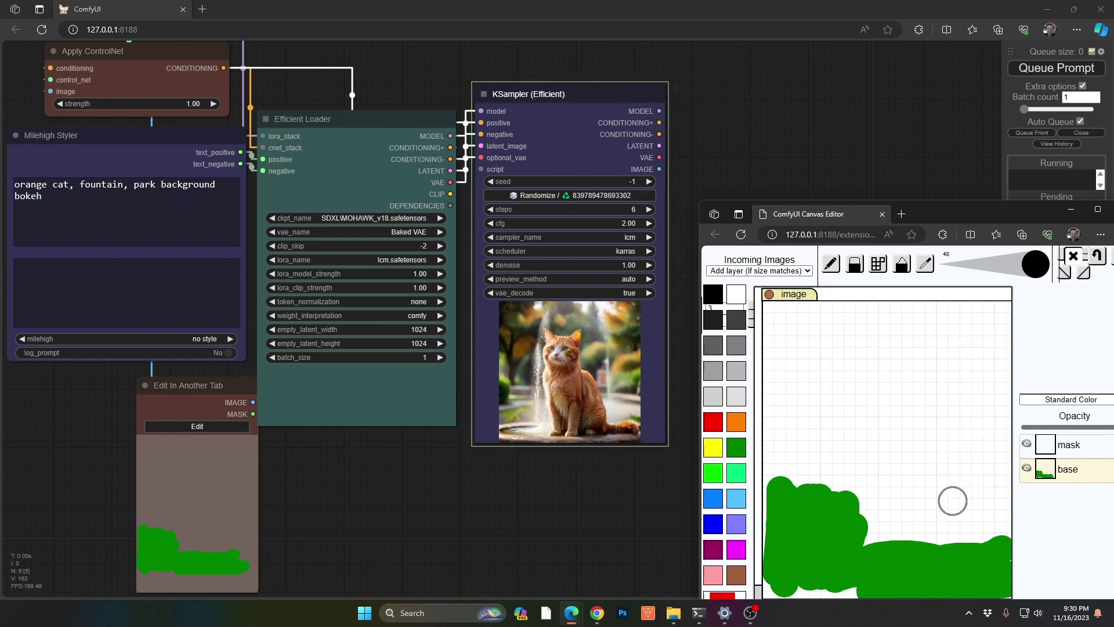
mouse_move(966, 543)
left_mouse_down()
mouse_move(964, 501)
mouse_move(939, 470)
mouse_move(965, 452)
mouse_move(954, 519)
left_mouse_up()
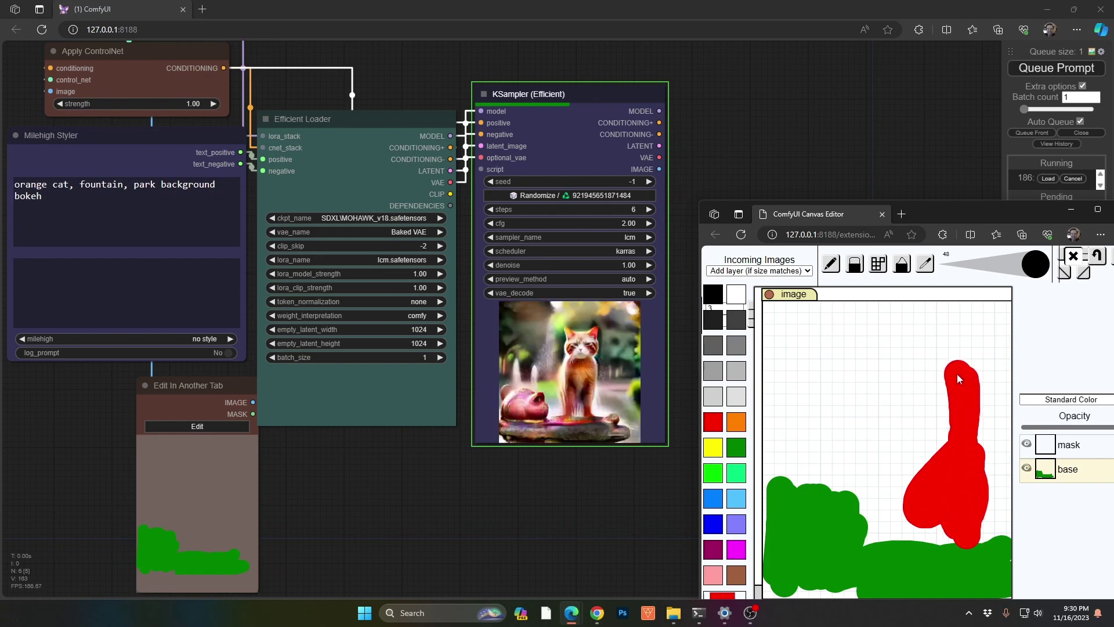
mouse_move(957, 378)
left_mouse_down()
mouse_move(889, 333)
mouse_move(949, 353)
mouse_move(982, 337)
mouse_move(972, 408)
mouse_move(1007, 383)
left_mouse_up()
mouse_move(969, 495)
left_mouse_down()
mouse_move(946, 536)
mouse_move(931, 530)
left_mouse_up()
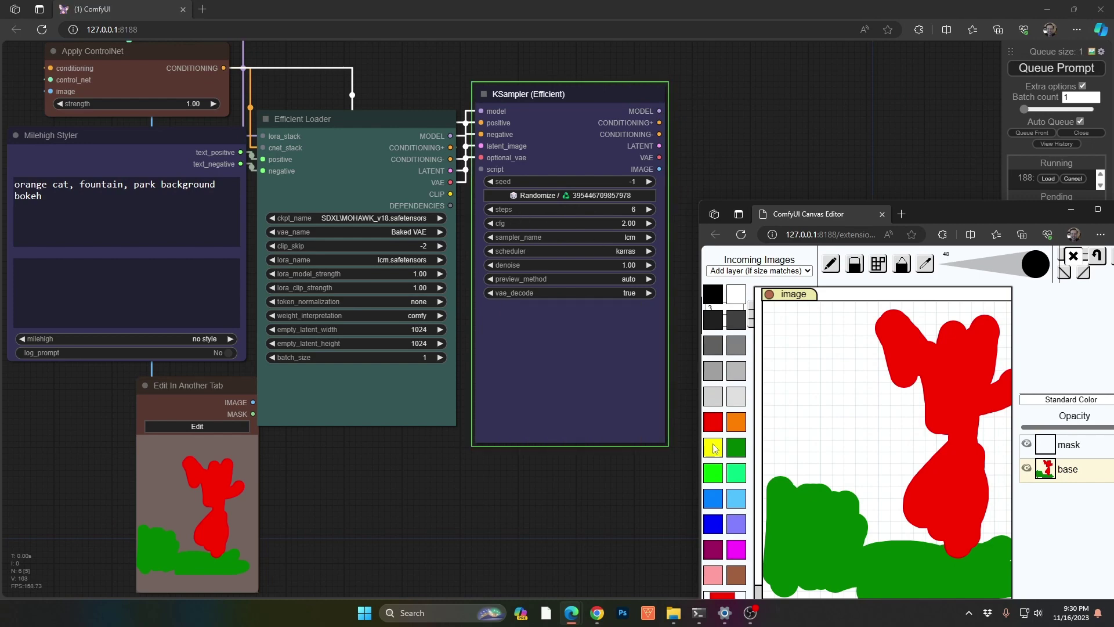
left_click(714, 520)
mouse_move(808, 430)
left_mouse_down()
mouse_move(773, 375)
mouse_move(765, 421)
mouse_move(781, 472)
mouse_move(796, 433)
mouse_move(783, 396)
mouse_move(824, 348)
mouse_move(832, 414)
mouse_move(824, 473)
left_mouse_up()
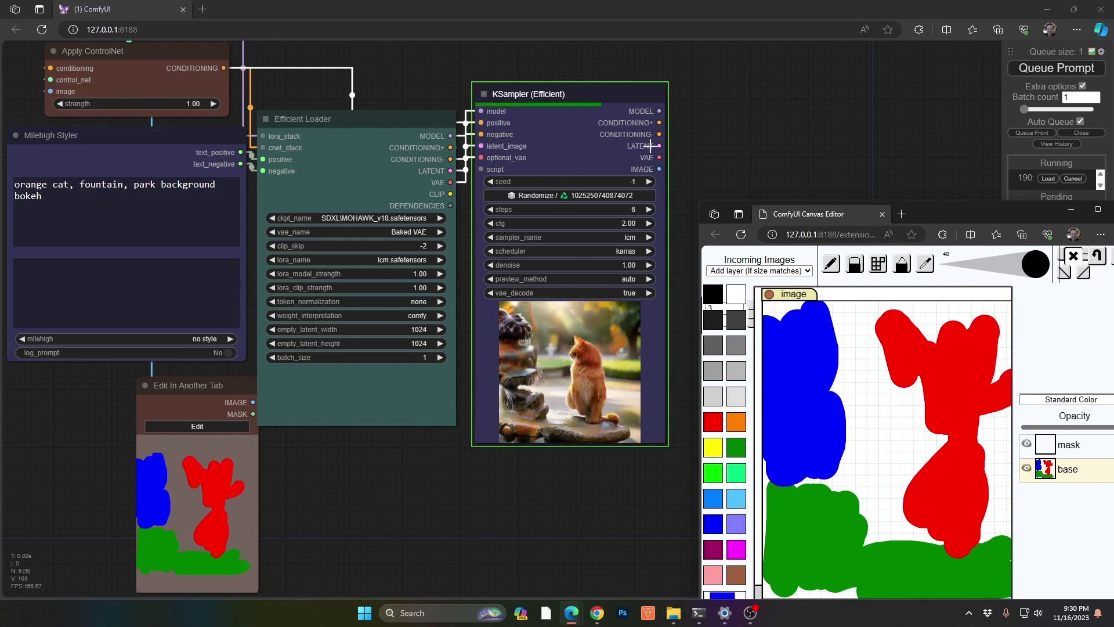
Bump the KSampler (Efficient) steps widget up to 12 for a sharper cat-by-fountain image.
left_click(649, 214)
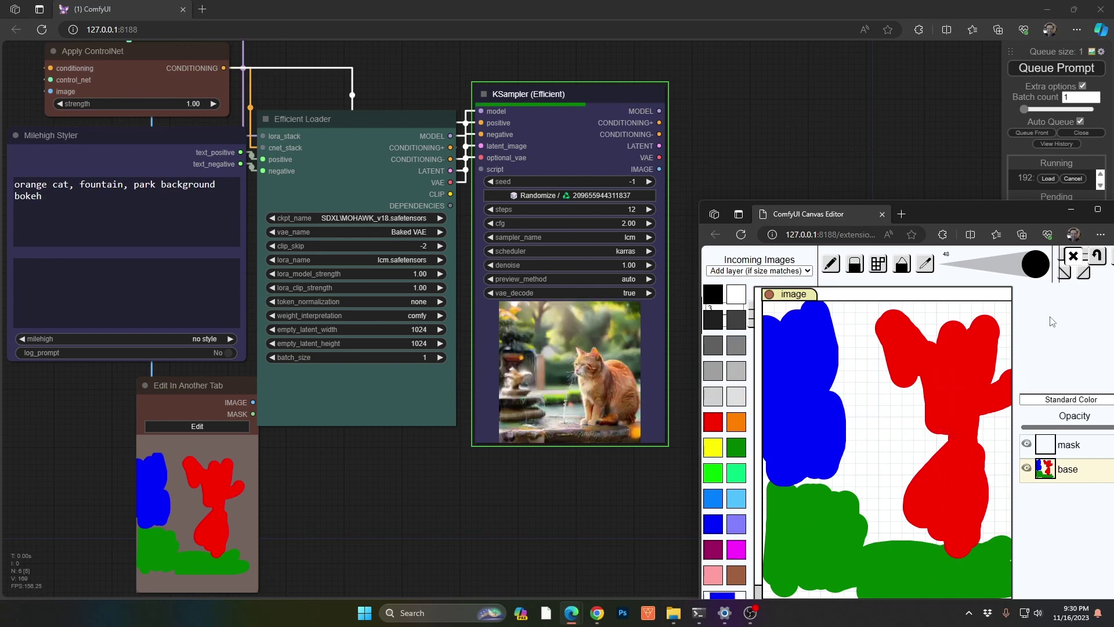
Clear the sketch and replace the prompt with 'planet surface with vehicle'.
left_click(1073, 257)
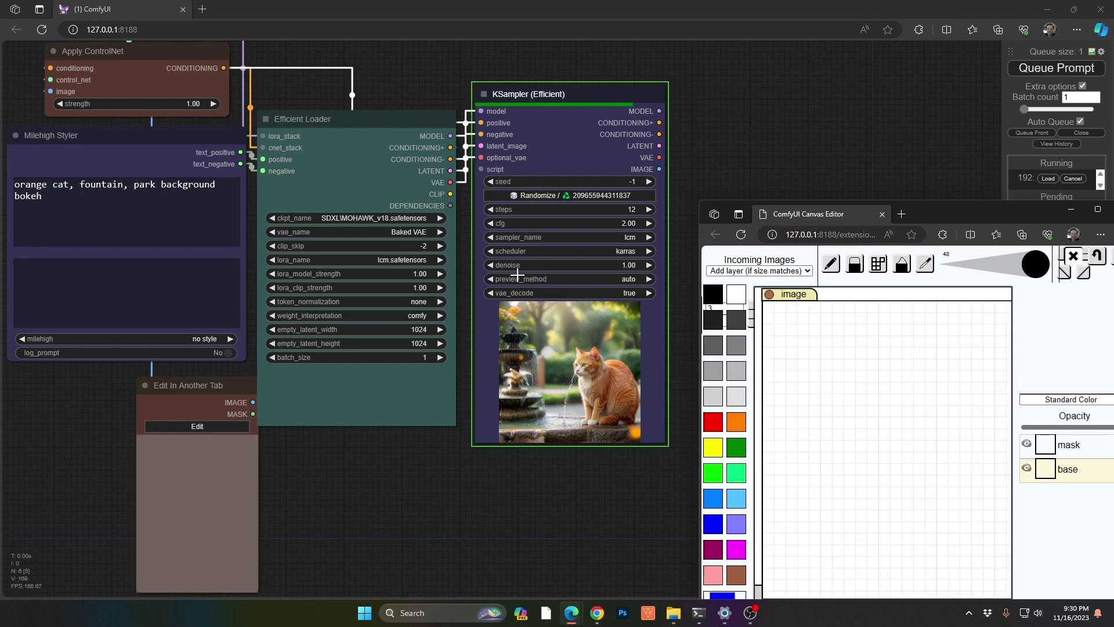
left_click(192, 212)
key("ctrl+a")
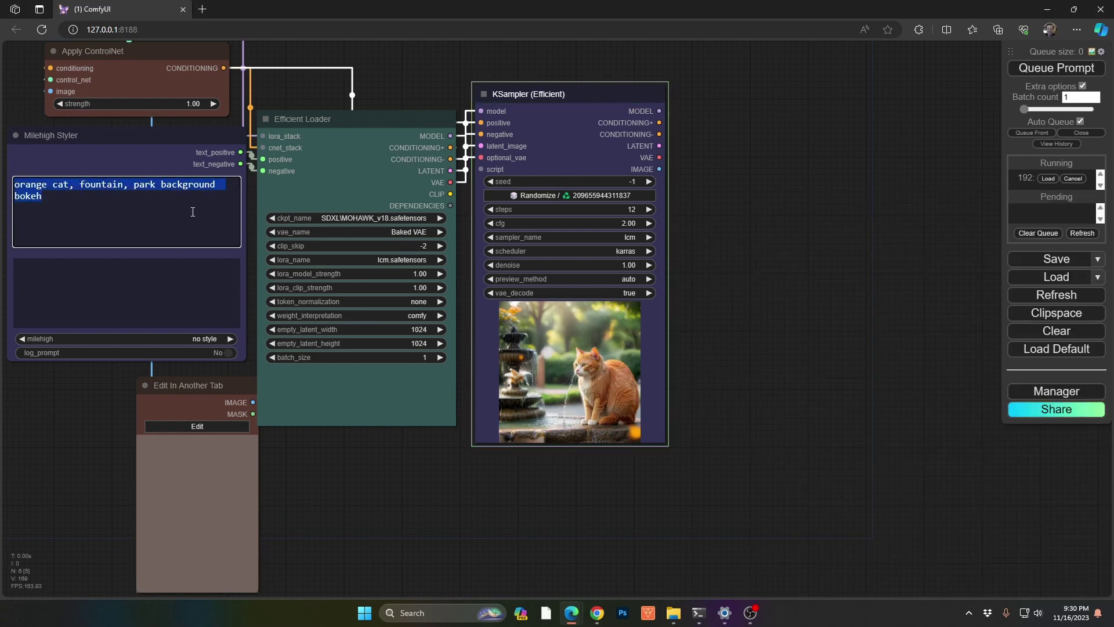
type("pl")
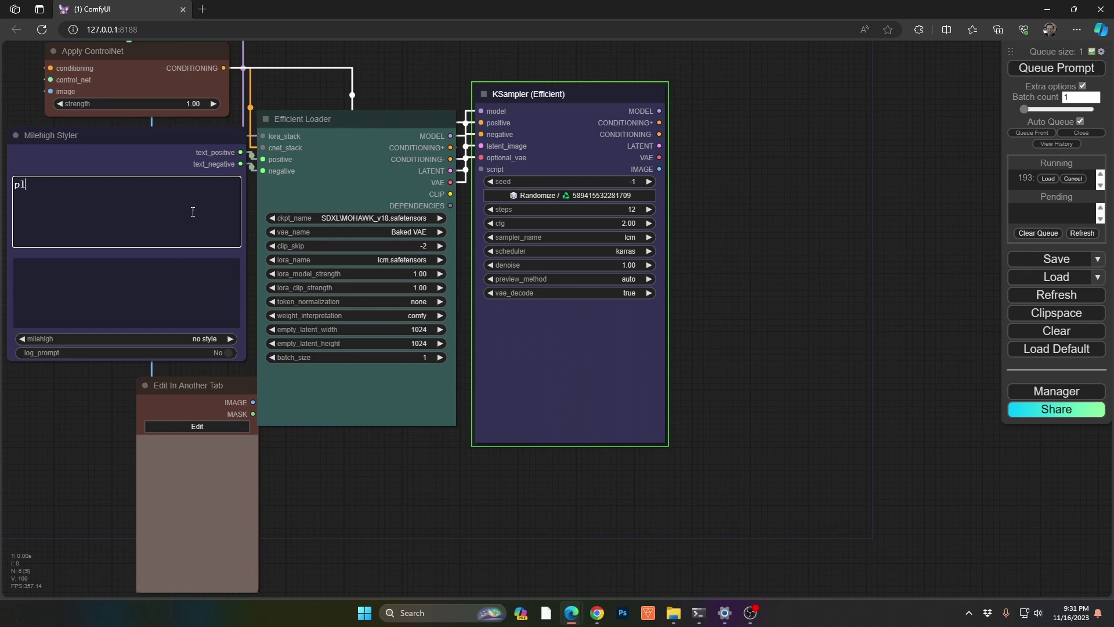
type("anet surface w")
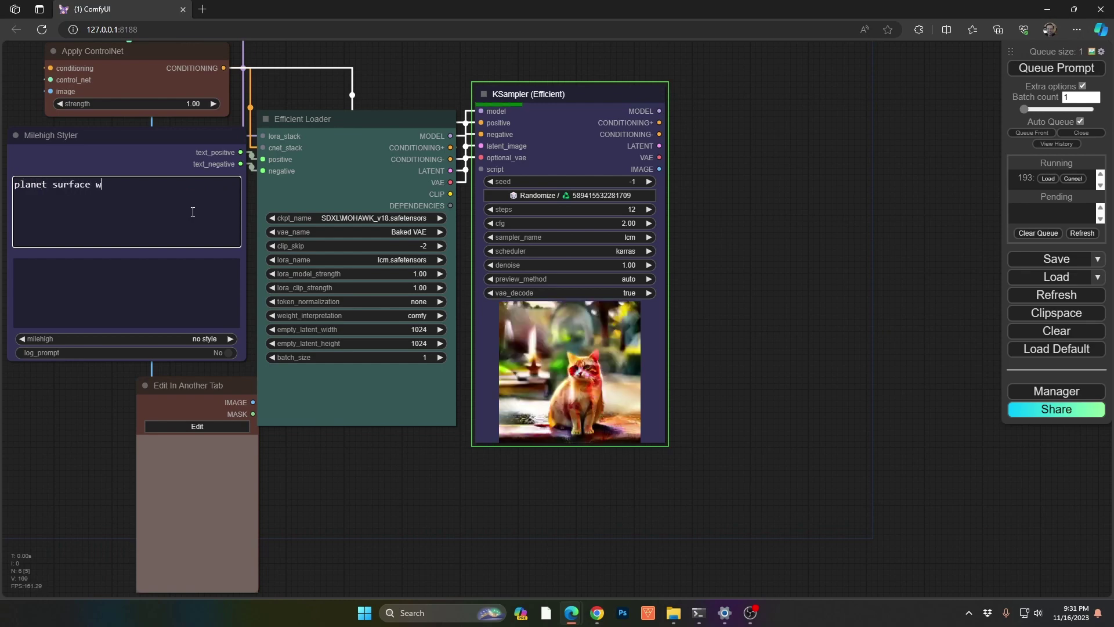
type("ith vehicle")
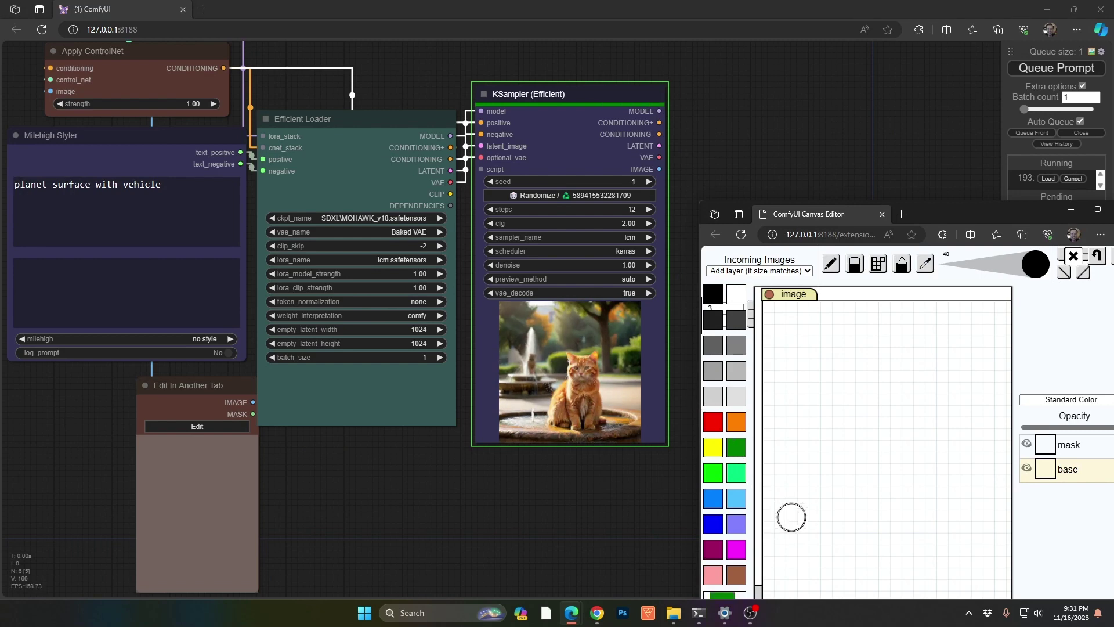
Paint green ground with a tall mound on the left, and lower sampler steps to 9.
left_click(736, 447)
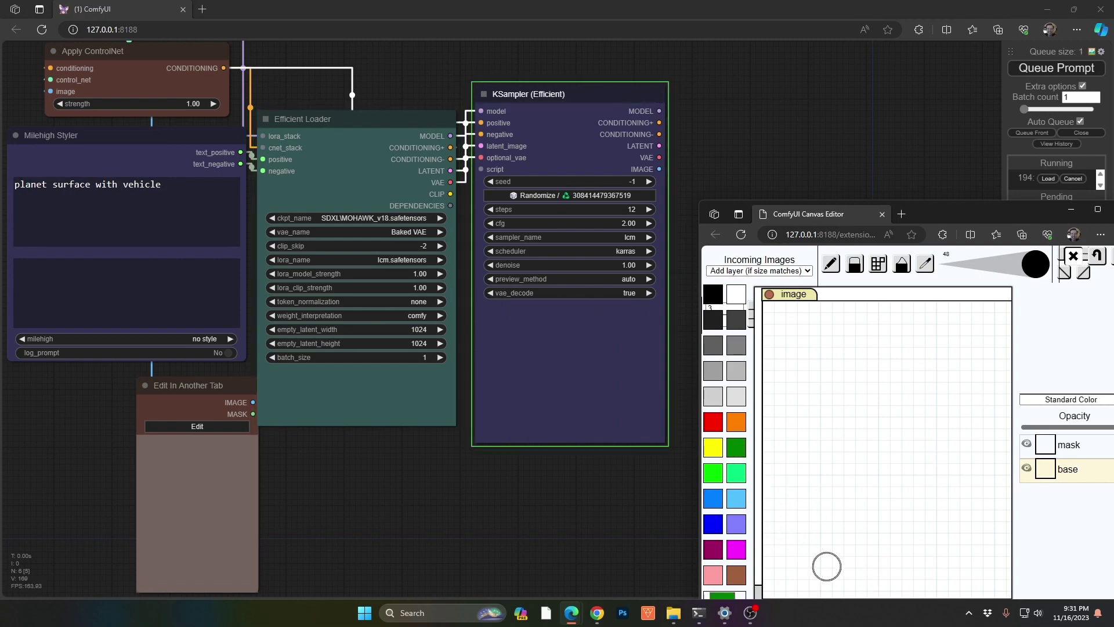
mouse_move(827, 566)
left_mouse_down()
mouse_move(847, 581)
mouse_move(988, 559)
mouse_move(937, 590)
left_mouse_up()
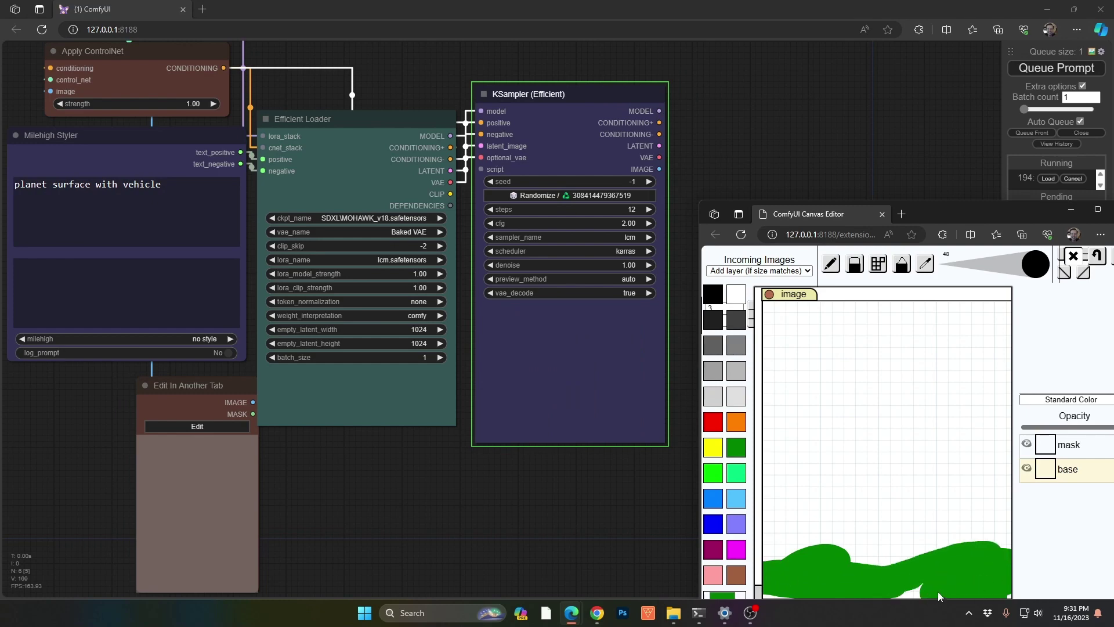
mouse_move(772, 545)
left_mouse_down()
mouse_move(809, 555)
mouse_move(753, 538)
mouse_move(784, 524)
left_mouse_up()
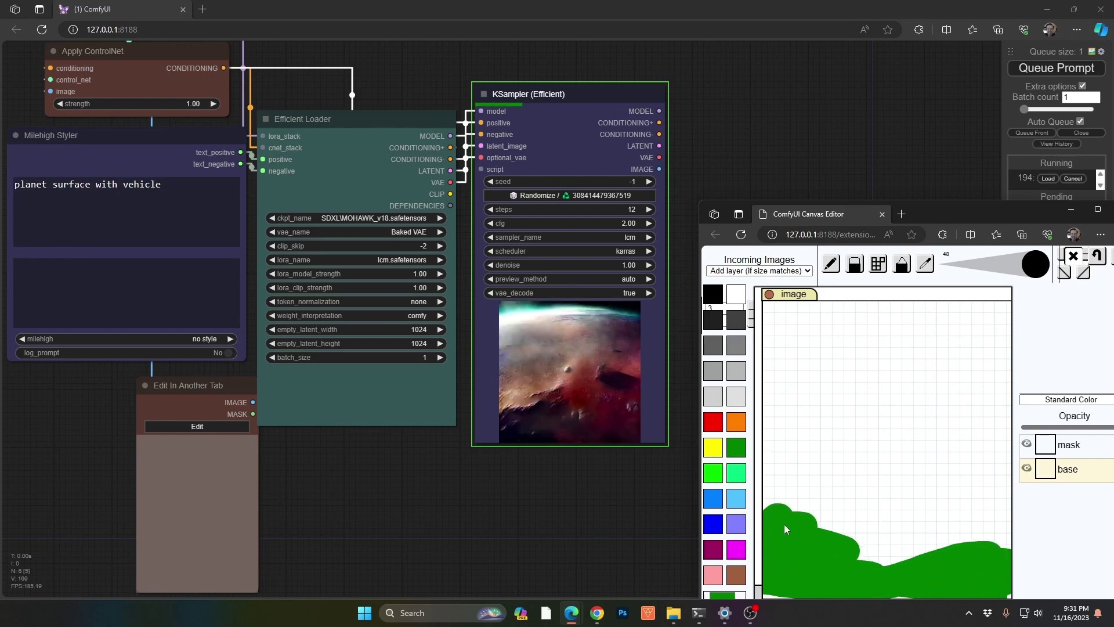
mouse_move(872, 568)
left_mouse_down()
mouse_move(858, 549)
mouse_move(862, 578)
left_mouse_up()
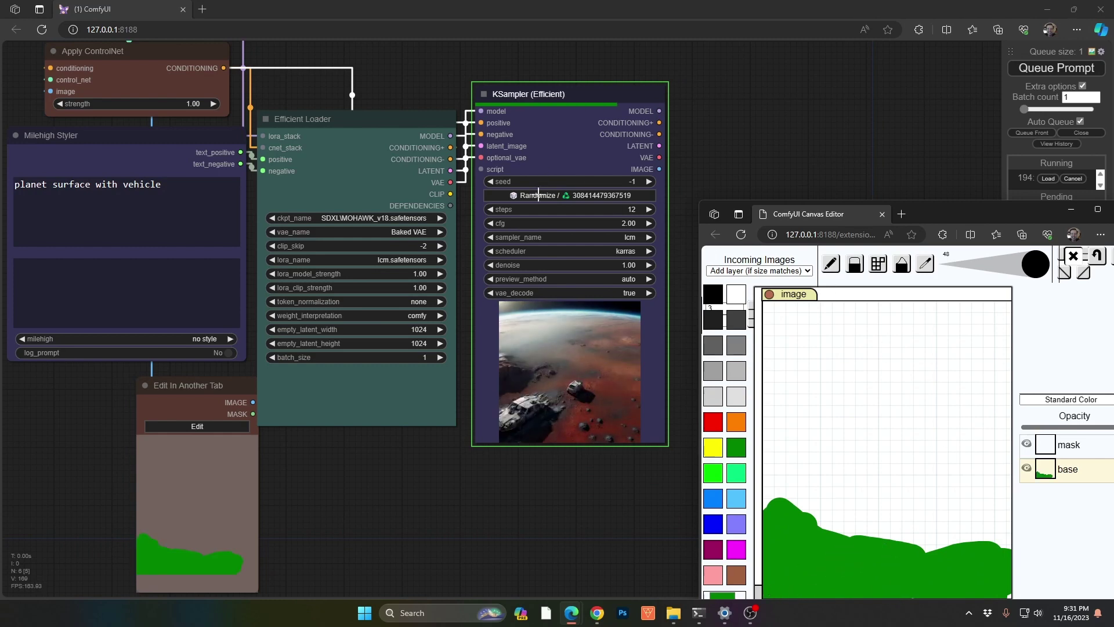
left_click(489, 210)
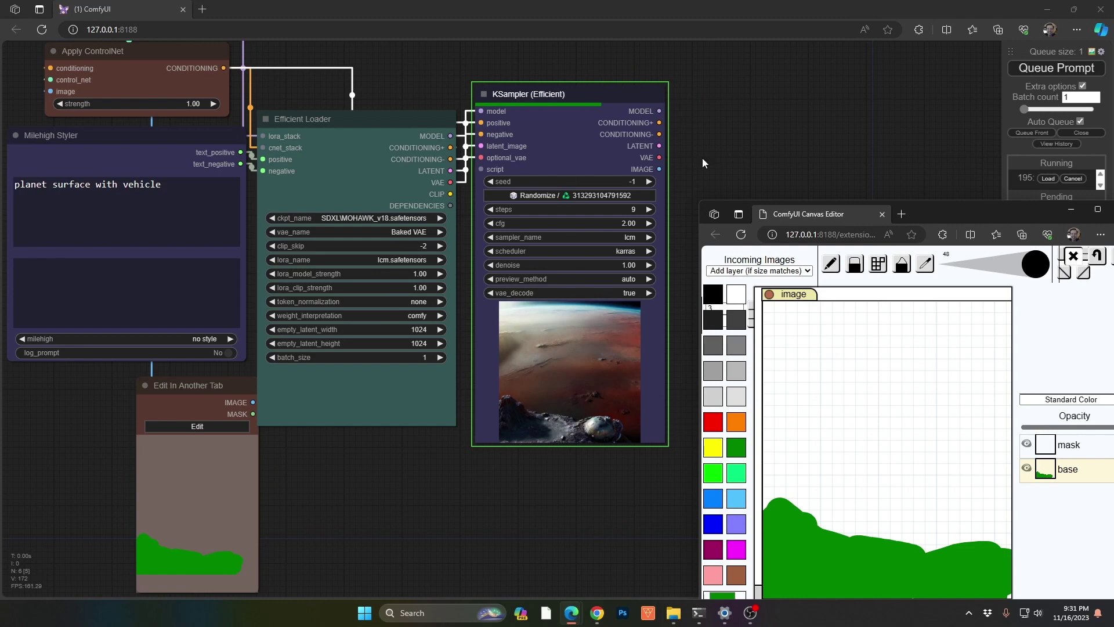
Brush a big red vehicle blob over the right side of the green hills, extending it up and left.
left_click(716, 425)
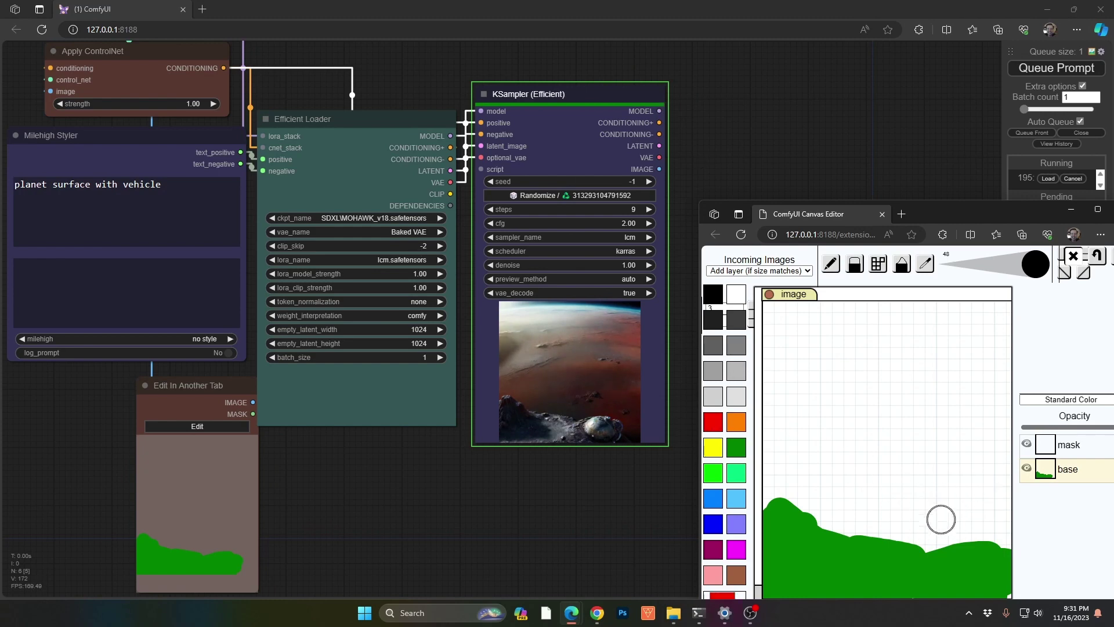
mouse_move(935, 522)
left_mouse_down()
mouse_move(1001, 542)
mouse_move(955, 528)
mouse_move(997, 526)
mouse_move(1002, 511)
mouse_move(963, 506)
mouse_move(937, 550)
mouse_move(934, 525)
mouse_move(921, 539)
mouse_move(999, 551)
mouse_move(980, 489)
mouse_move(945, 471)
mouse_move(980, 455)
left_mouse_up()
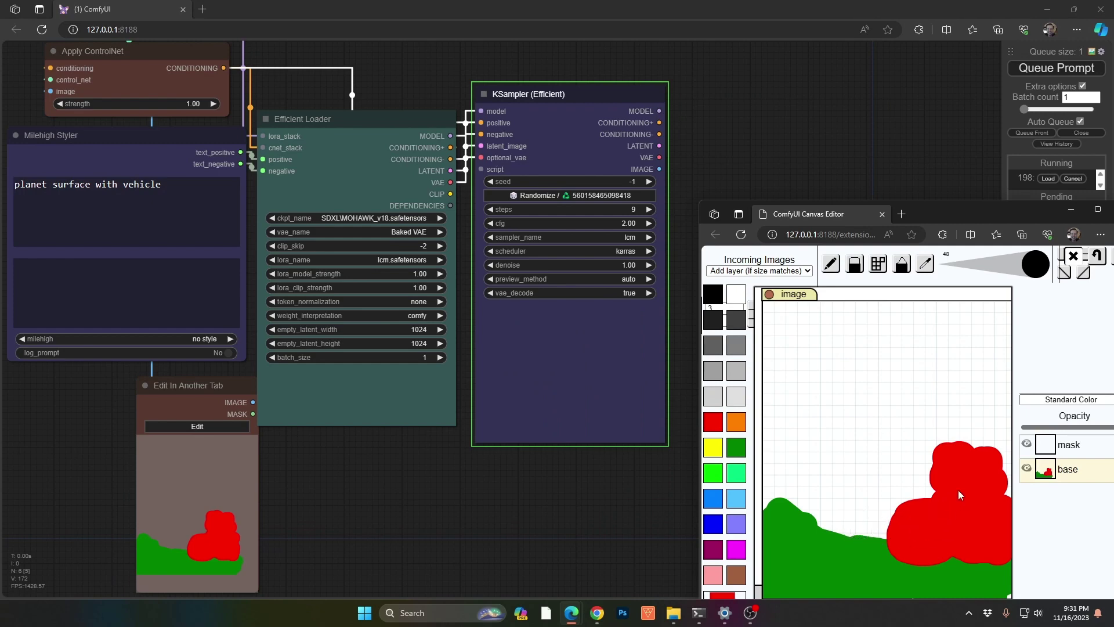
mouse_move(959, 490)
left_mouse_down()
mouse_move(983, 443)
mouse_move(1009, 493)
left_mouse_up()
mouse_move(883, 514)
left_mouse_down()
mouse_move(909, 534)
mouse_move(869, 535)
mouse_move(840, 517)
left_mouse_up()
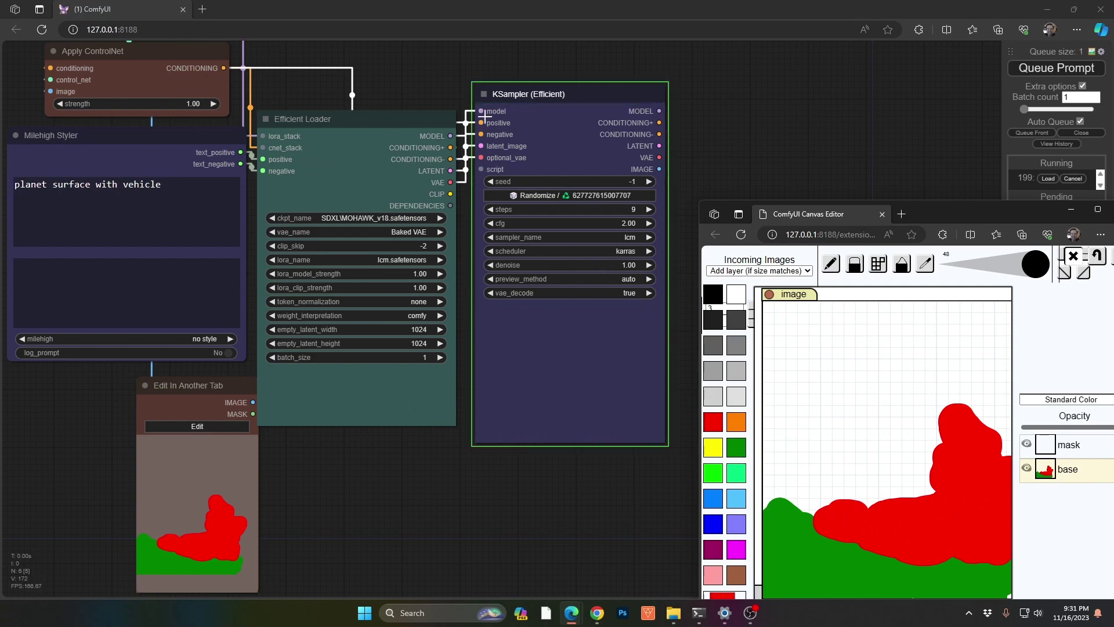
Append 'distant futuristic soldiers' to the positive prompt, correcting the typo.
left_click(181, 186)
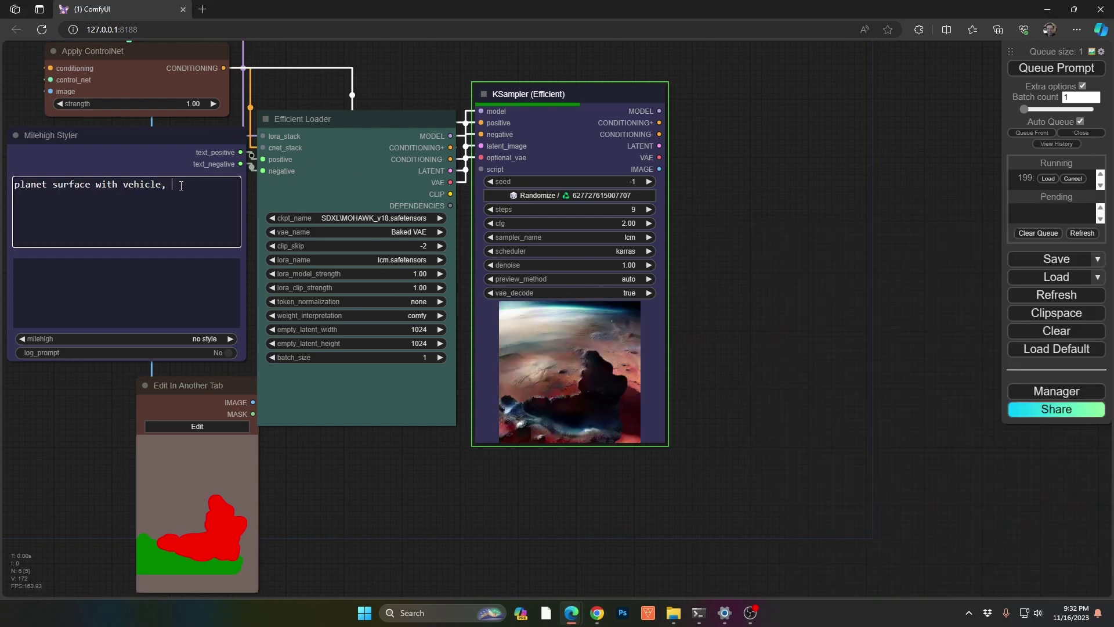
type("distant ar")
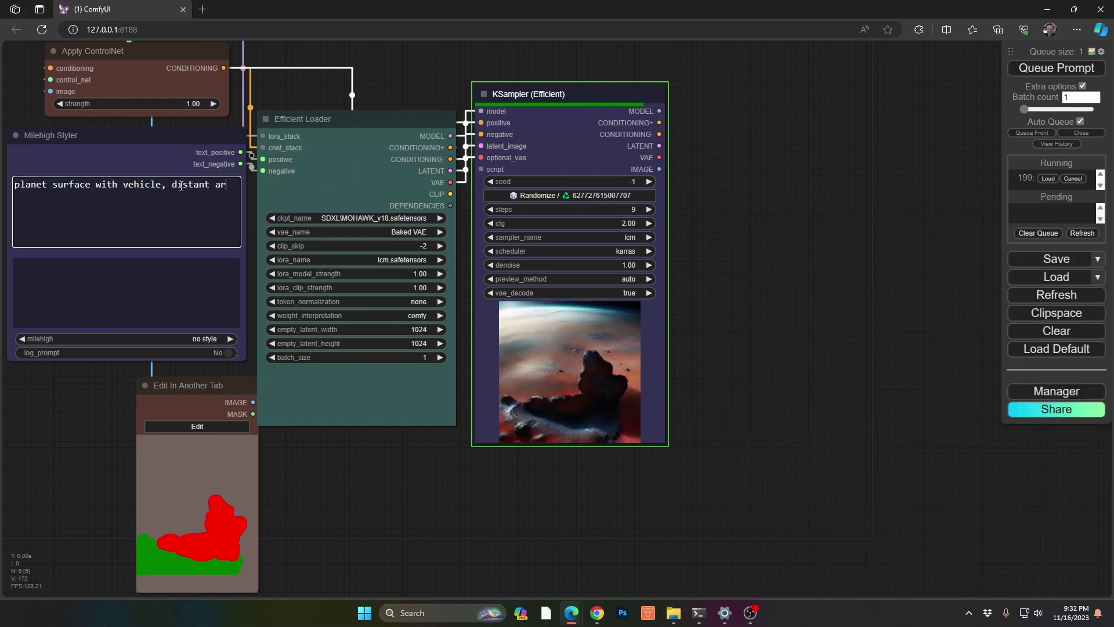
type("futuristic arm")
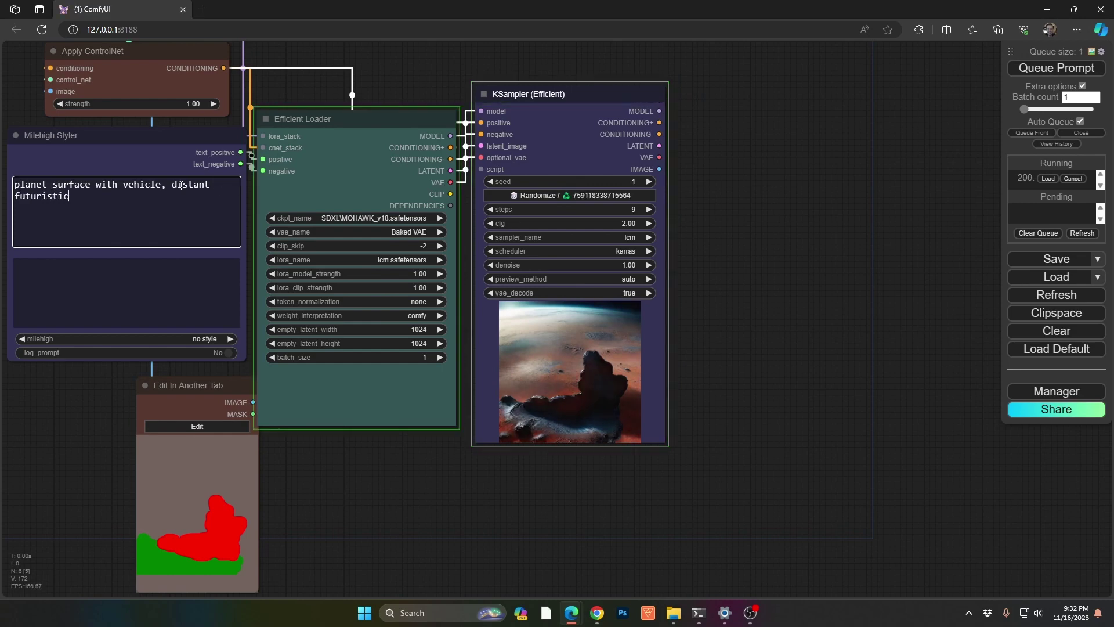
key("BackSpace")
type("soldiers")
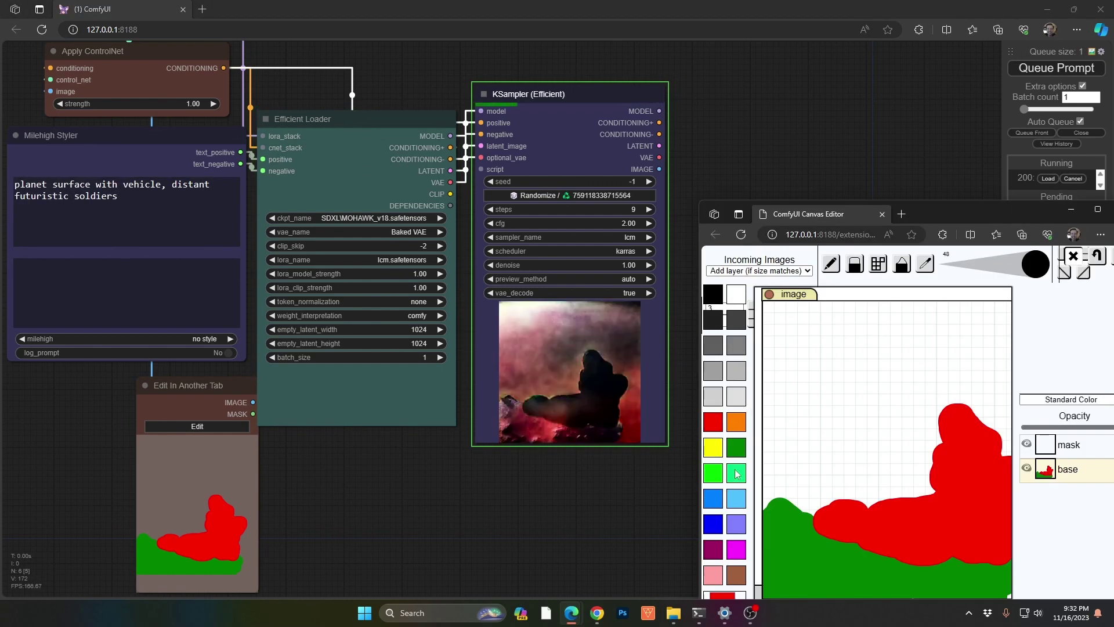
Dab two rows of light-blue sky along the top edge of the sketch.
left_click(777, 325)
left_click(815, 322)
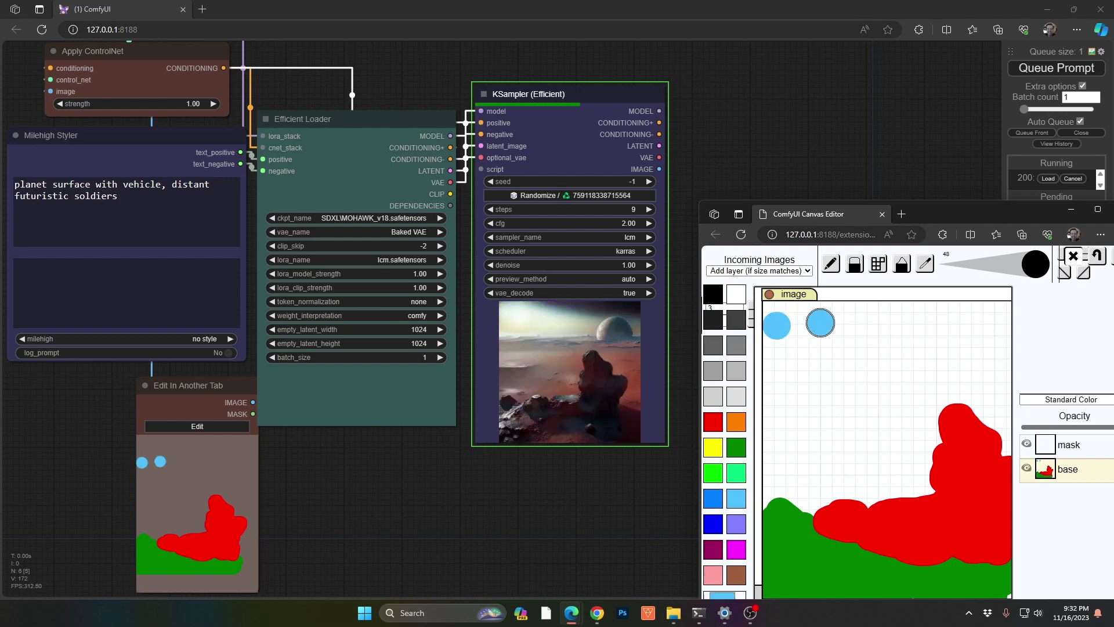
left_click(835, 322)
left_click(865, 323)
left_click(888, 320)
left_click(914, 320)
left_click(905, 320)
left_click(947, 323)
left_click(952, 345)
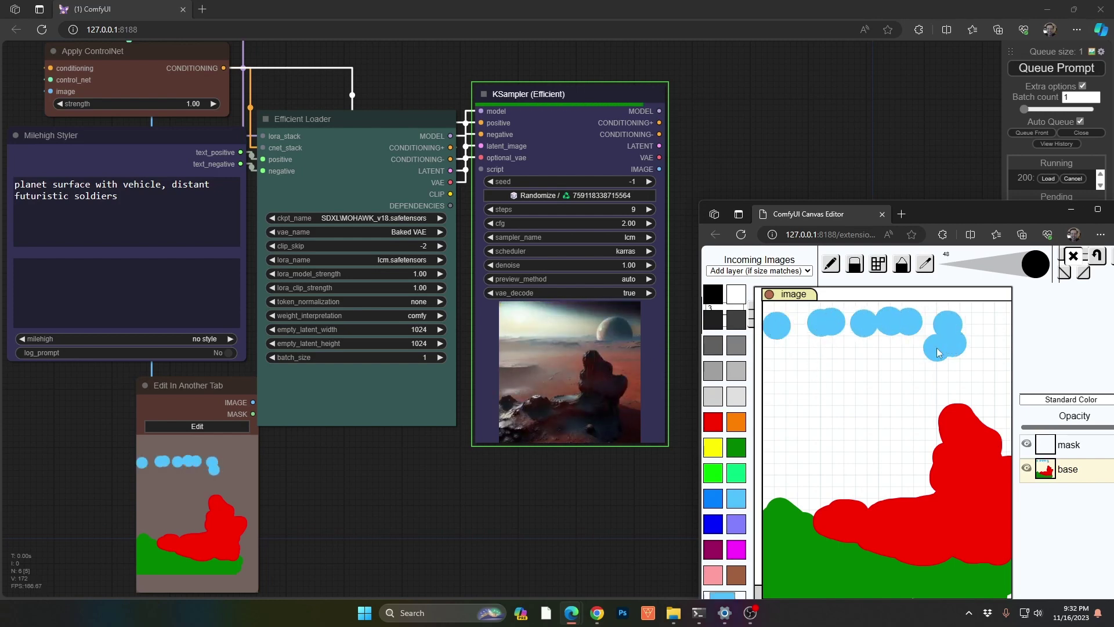
left_click(902, 348)
left_click(877, 347)
left_click(847, 355)
Fill more blue below those rows and smooth the sky band's lower edge.
left_click(812, 359)
left_click(777, 367)
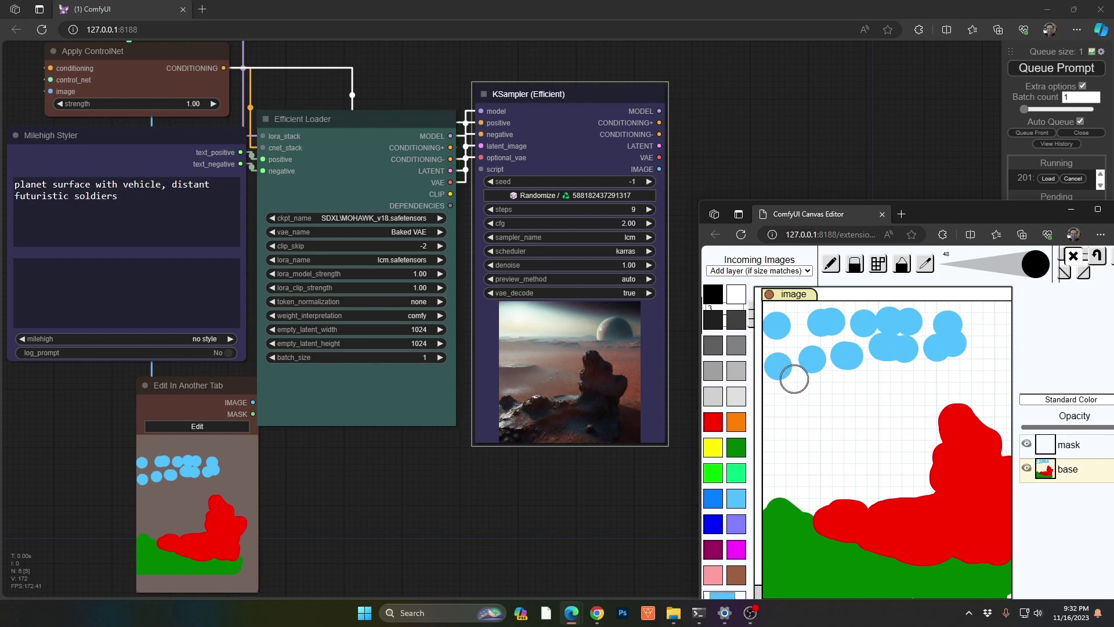
left_click(794, 380)
left_click(843, 371)
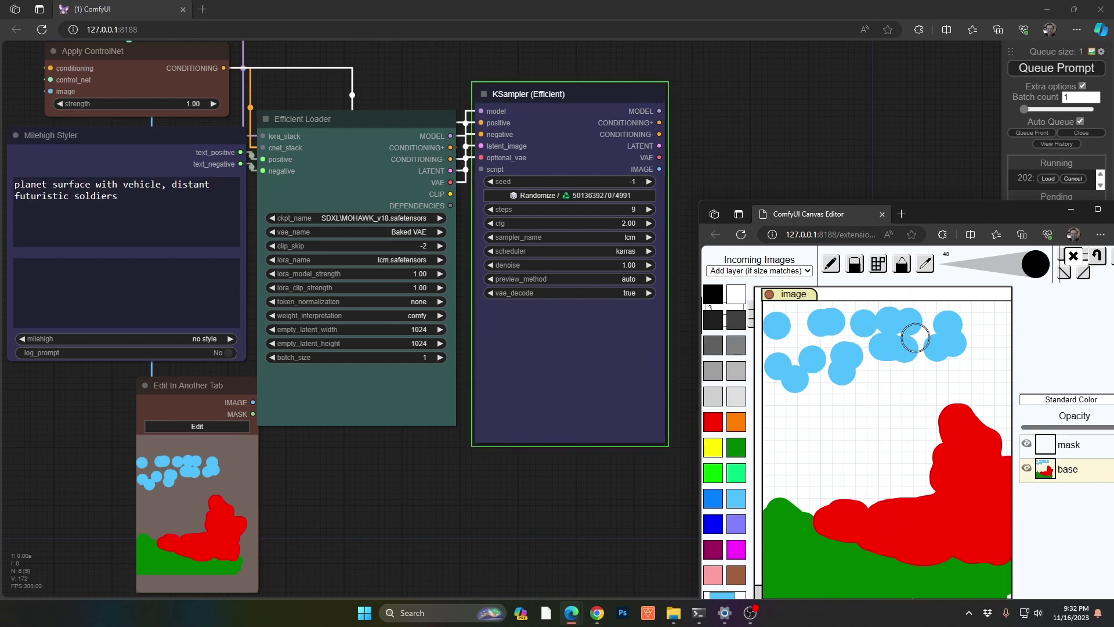
mouse_move(954, 339)
left_mouse_down()
mouse_move(846, 344)
mouse_move(817, 361)
mouse_move(757, 370)
mouse_move(800, 336)
mouse_move(844, 322)
mouse_move(798, 320)
mouse_move(808, 309)
mouse_move(1026, 319)
left_mouse_up()
left_click_drag(944, 337, 911, 350)
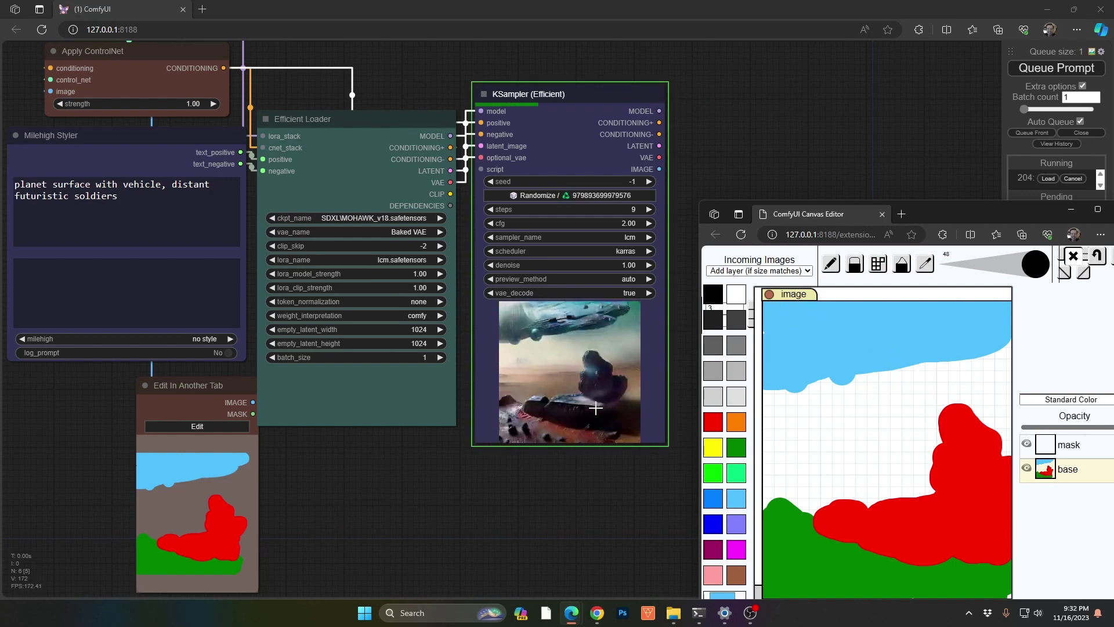
Raise the KSampler step count to 15.
left_click(649, 209)
left_click(650, 210)
left_click(650, 210)
left_click(649, 210)
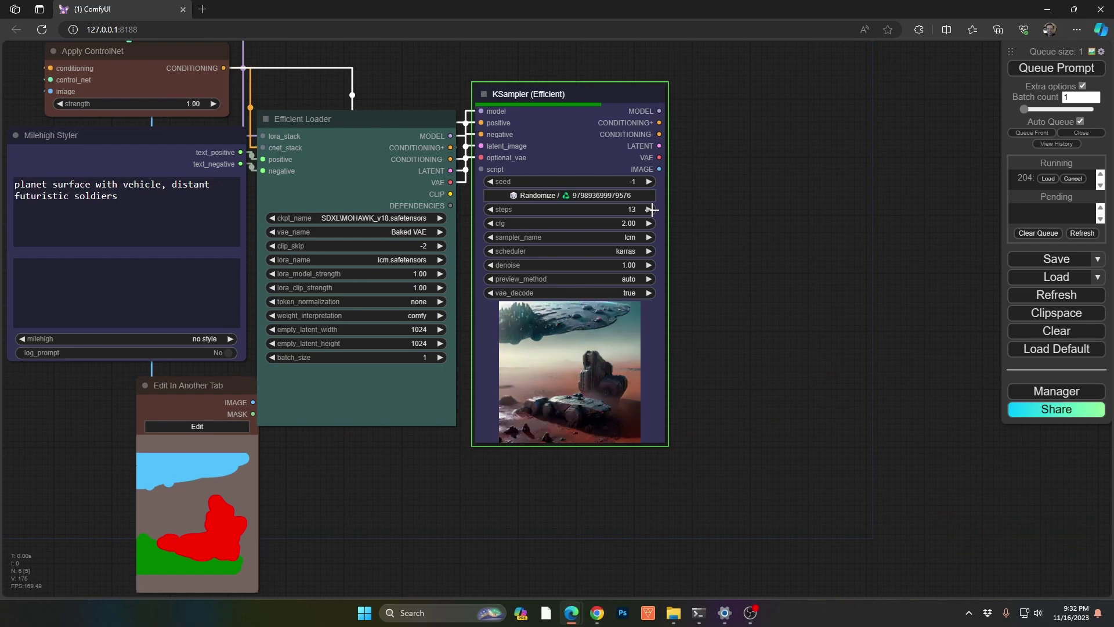
left_click(649, 209)
left_click(649, 210)
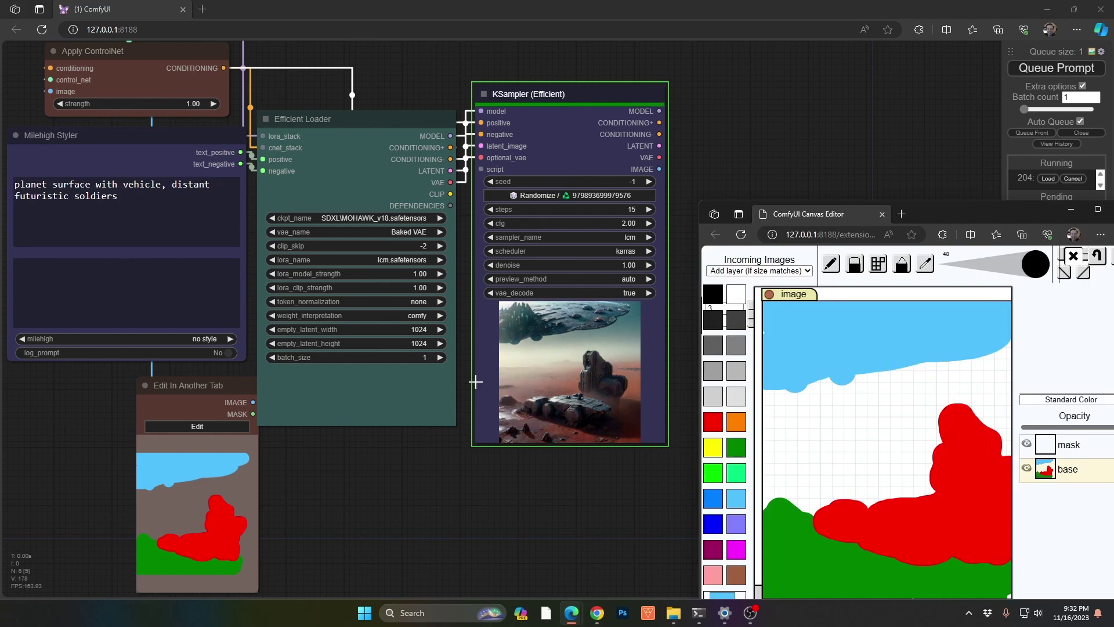
Append ', satellite dish' to the positive prompt, fixing the misspelling.
left_click(134, 201)
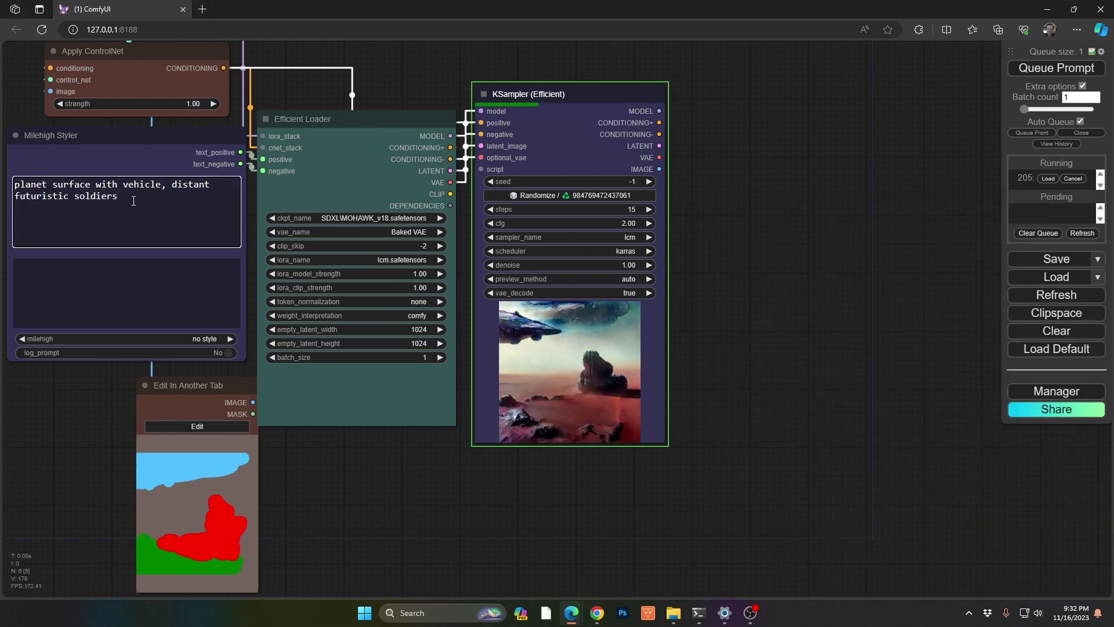
type(", ")
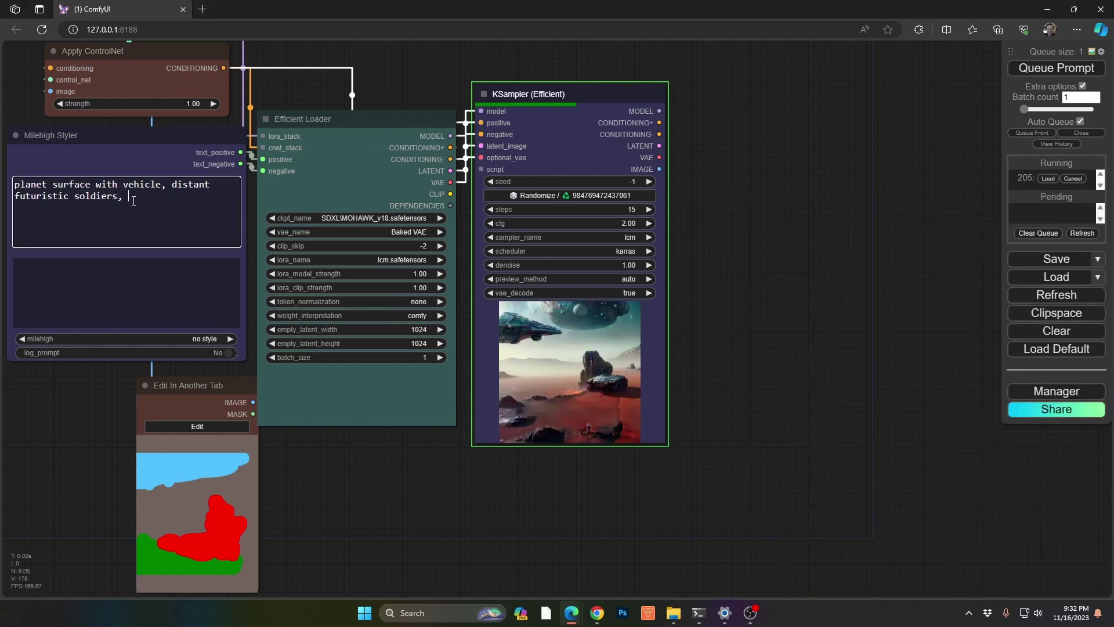
type("satte")
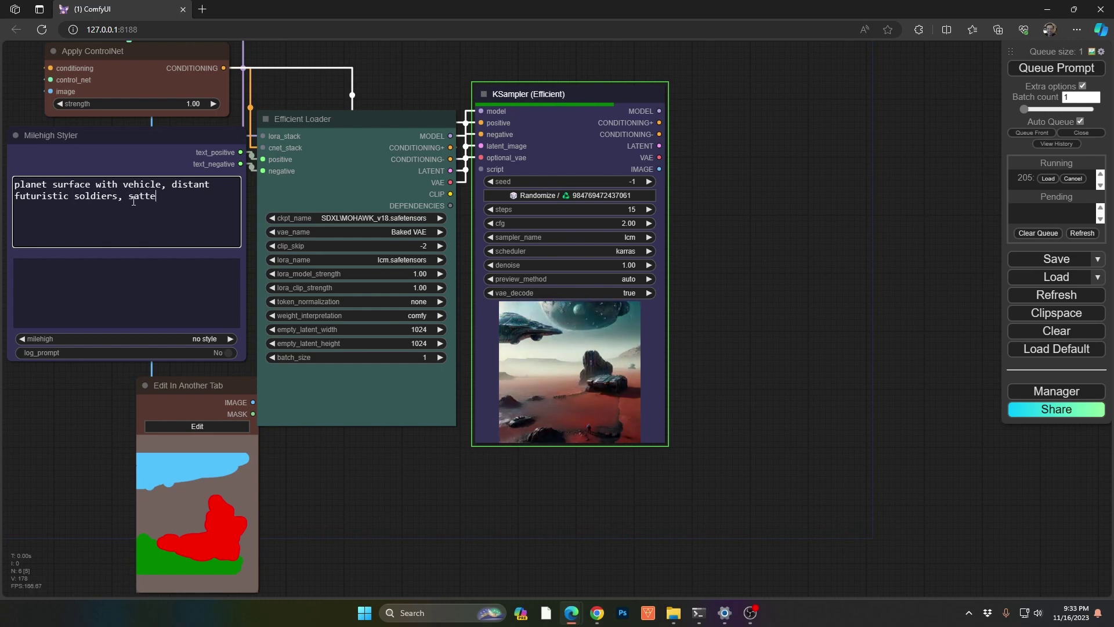
key("BackSpace")
key("BackSpace")
type("ellite dish")
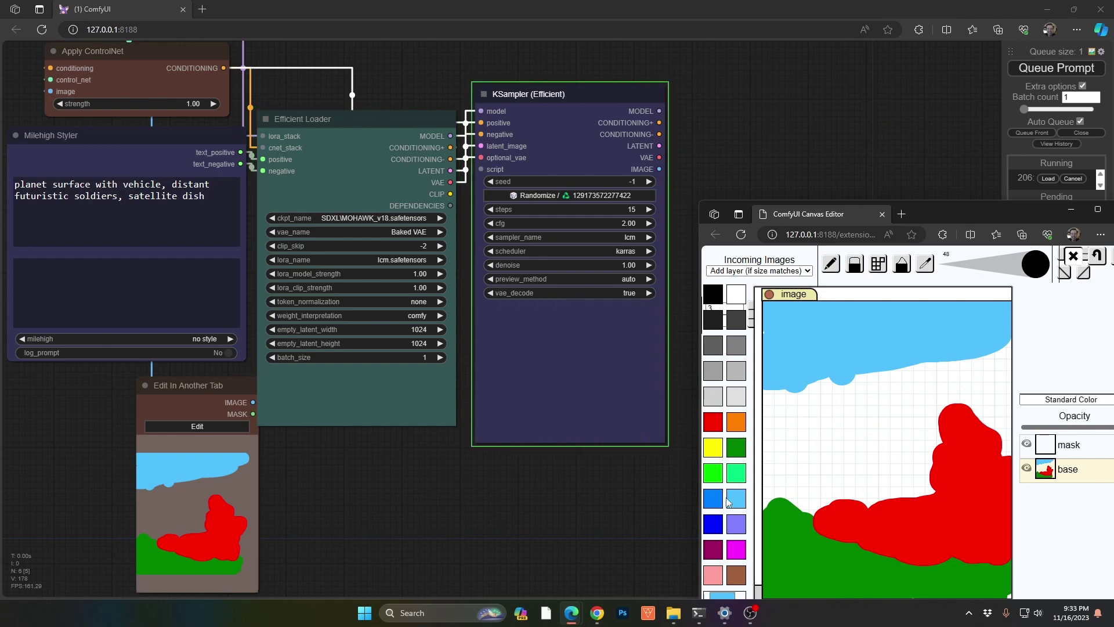
Brush a maroon arched shape left of the red blob and enlarge it right and down.
left_click(715, 550)
mouse_move(779, 458)
left_mouse_down()
mouse_move(835, 434)
mouse_move(866, 455)
left_mouse_up()
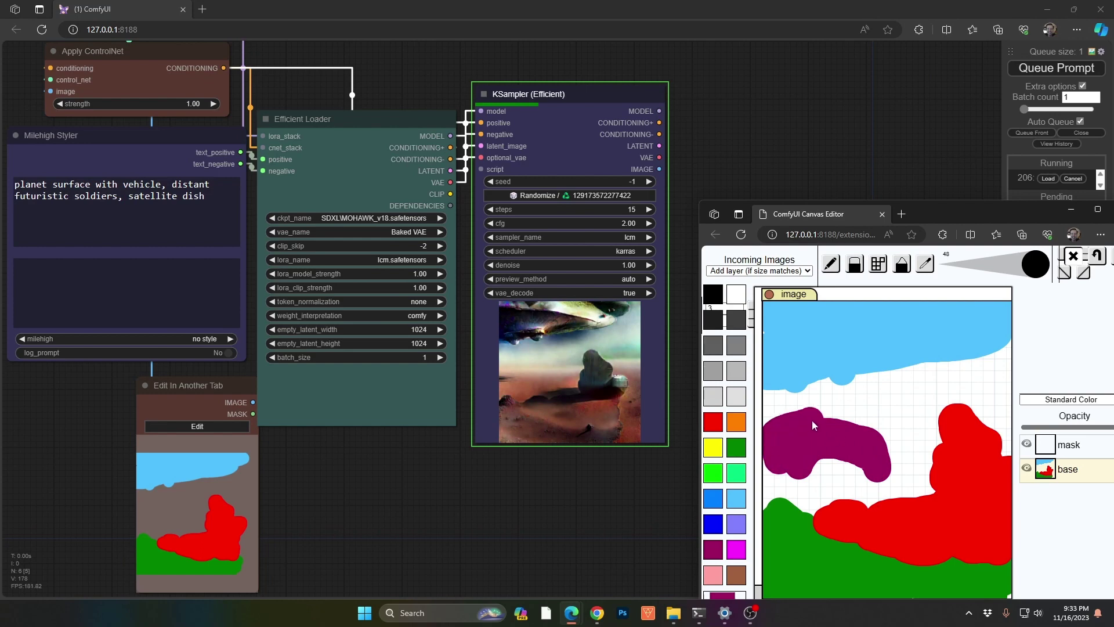
mouse_move(812, 420)
left_mouse_down()
mouse_move(853, 424)
mouse_move(886, 442)
mouse_move(892, 465)
mouse_move(864, 467)
left_mouse_up()
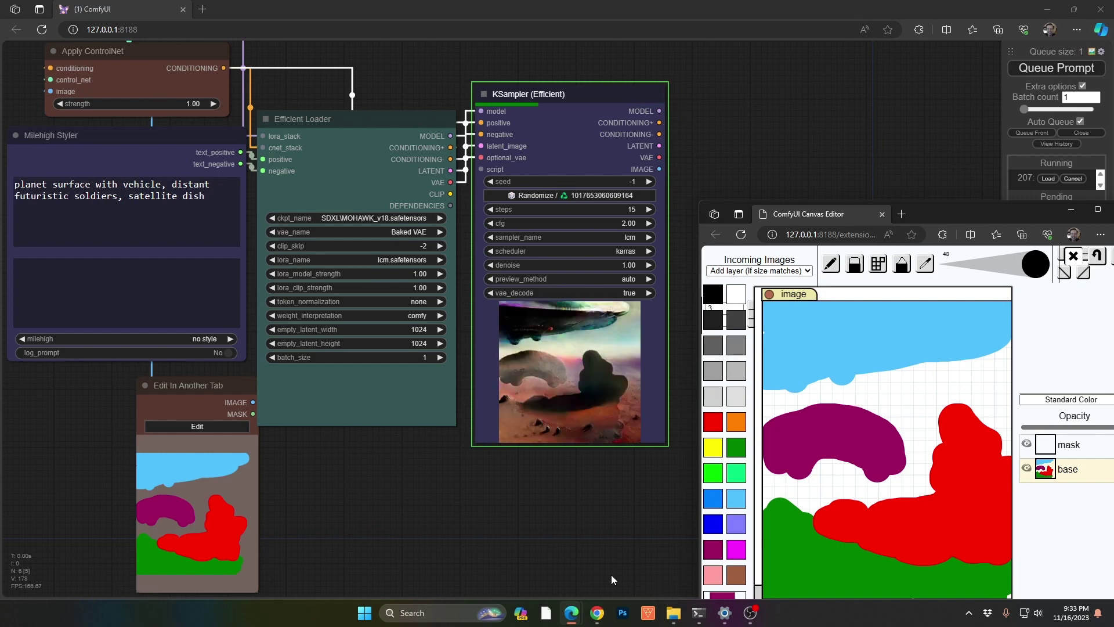
Turn off Auto Queue, cancel both running jobs, and queue one fresh generation.
left_click(1077, 183)
left_click(1079, 121)
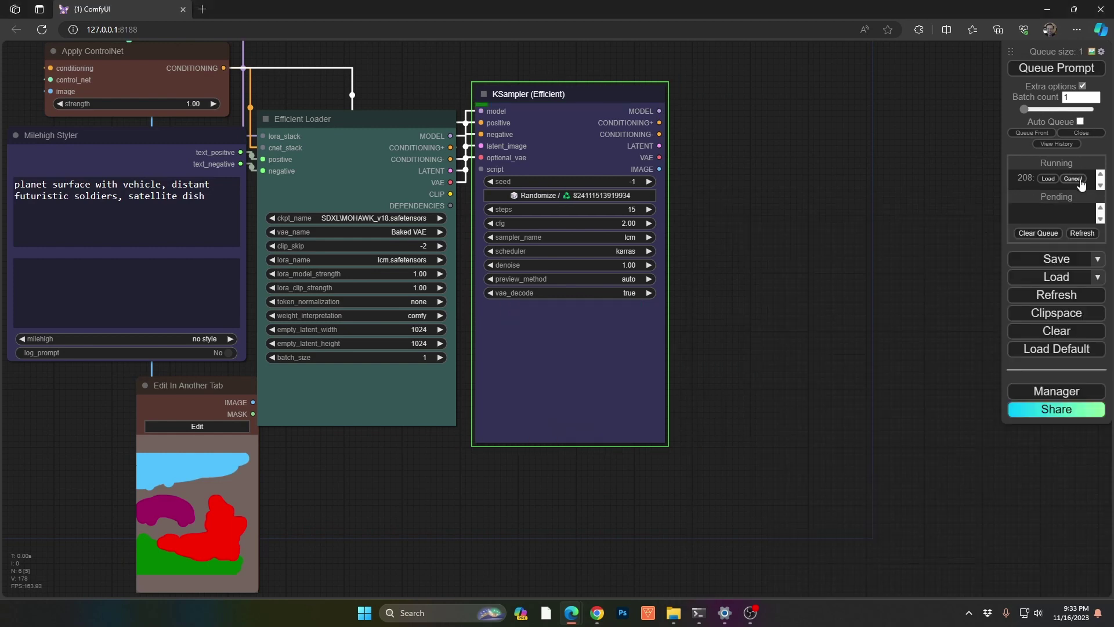
left_click(1077, 179)
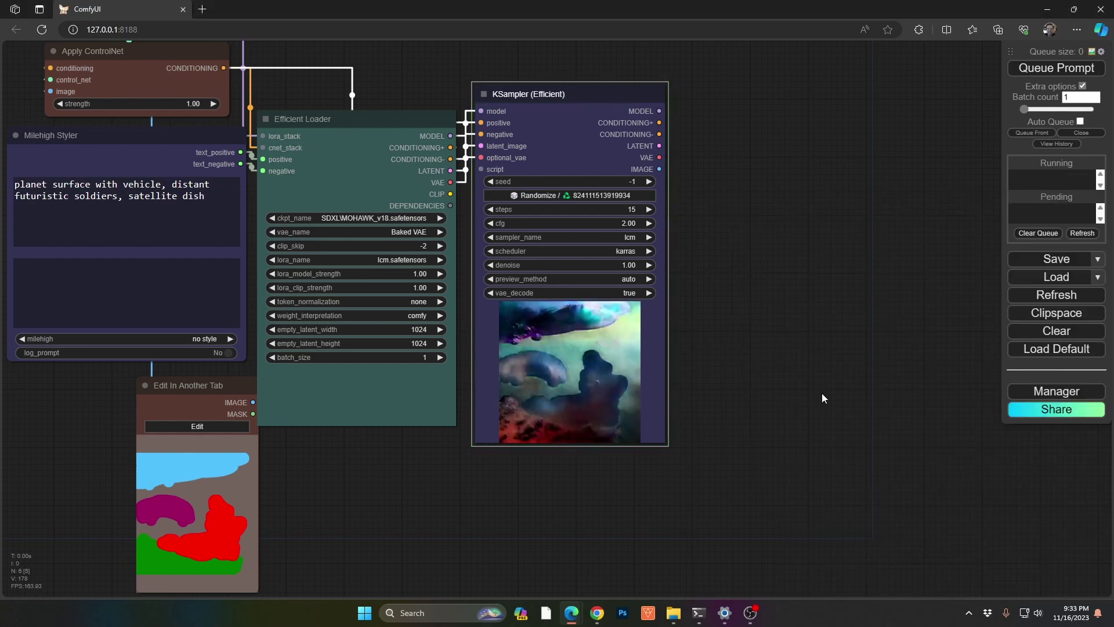
key("ctrl+Return")
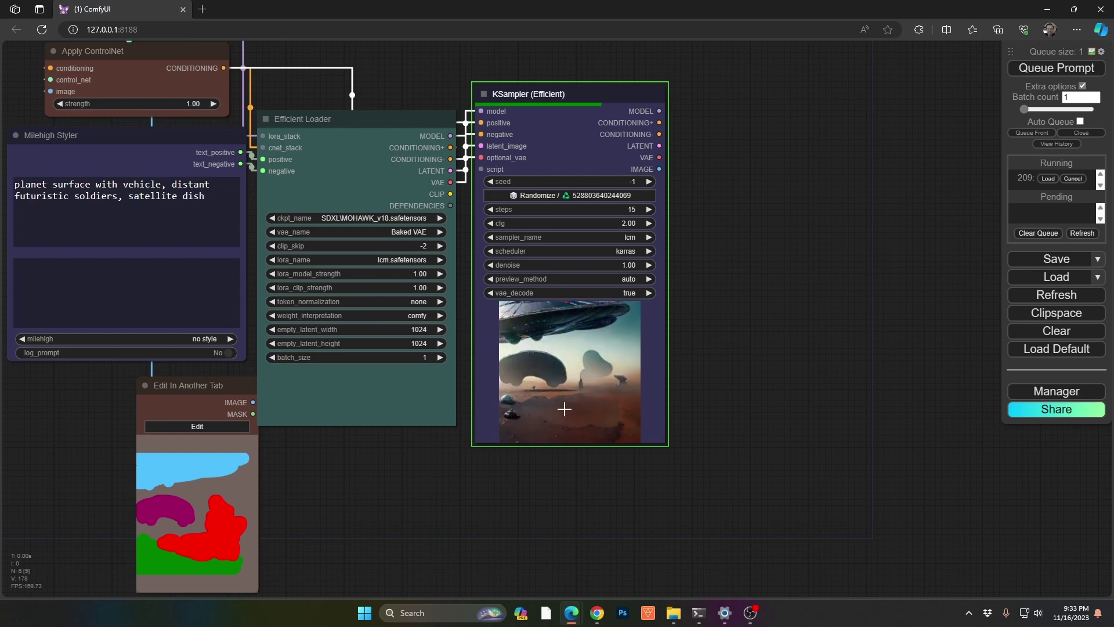
Zoom in on the KSampler preview of spaceships over the red desert.
scroll(570, 385, "up", 10)
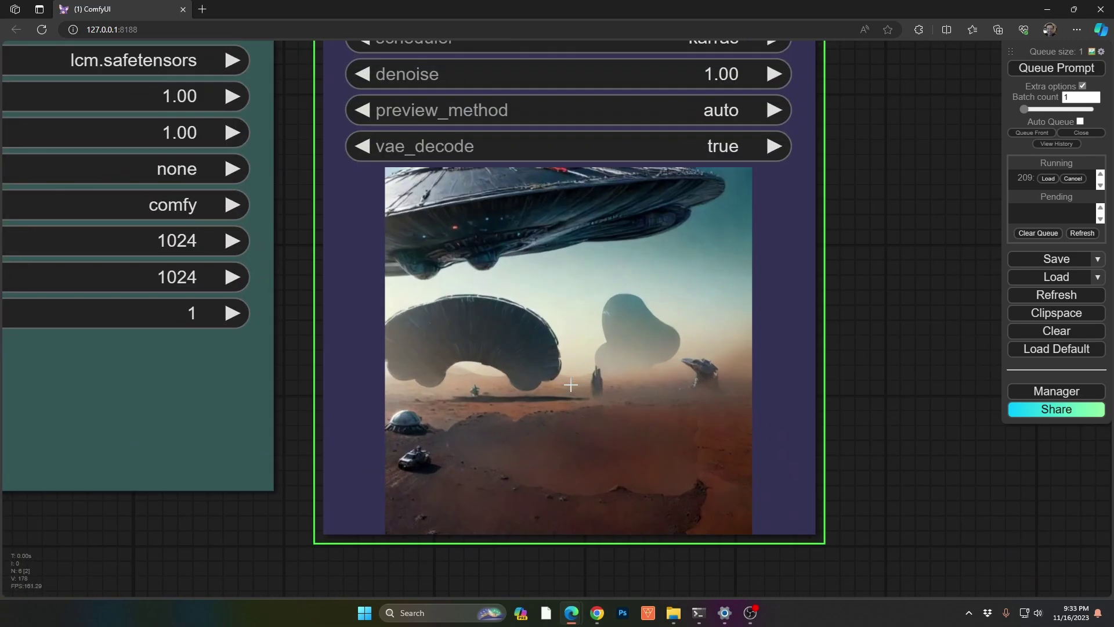
scroll(571, 385, "up", 2)
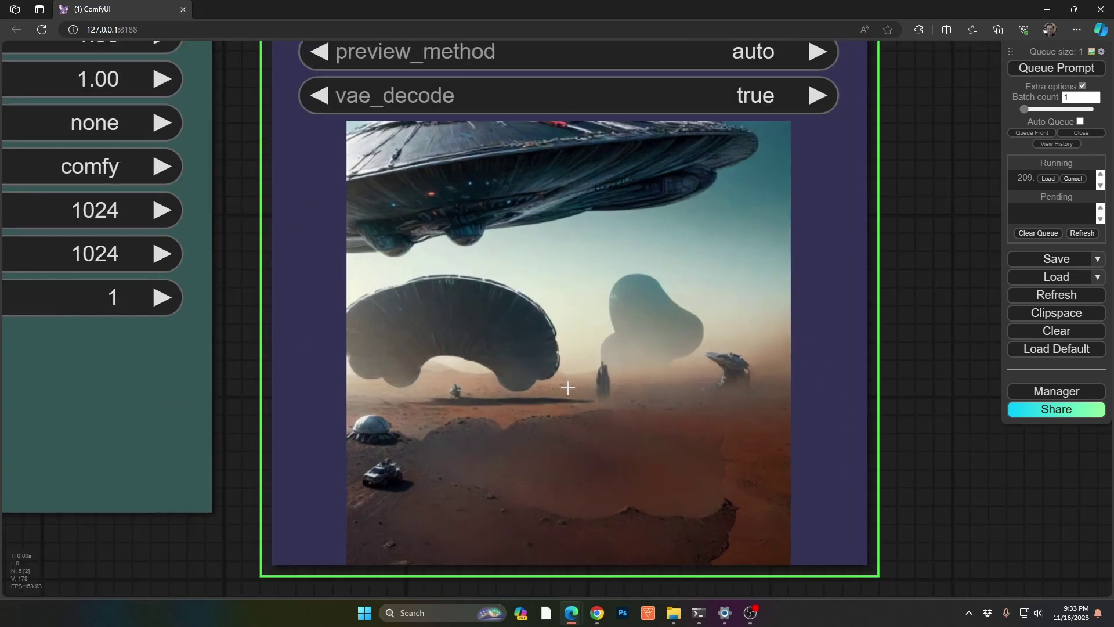